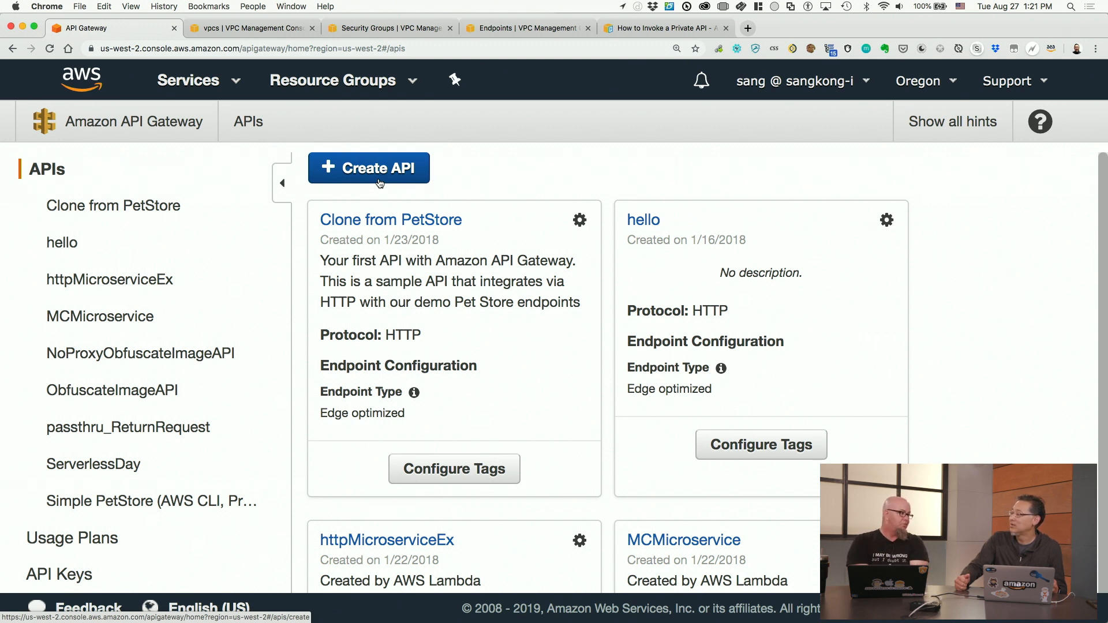
Start creating a REST API from the Example API's PetStore definition and go through to its settings
left_click(379, 180)
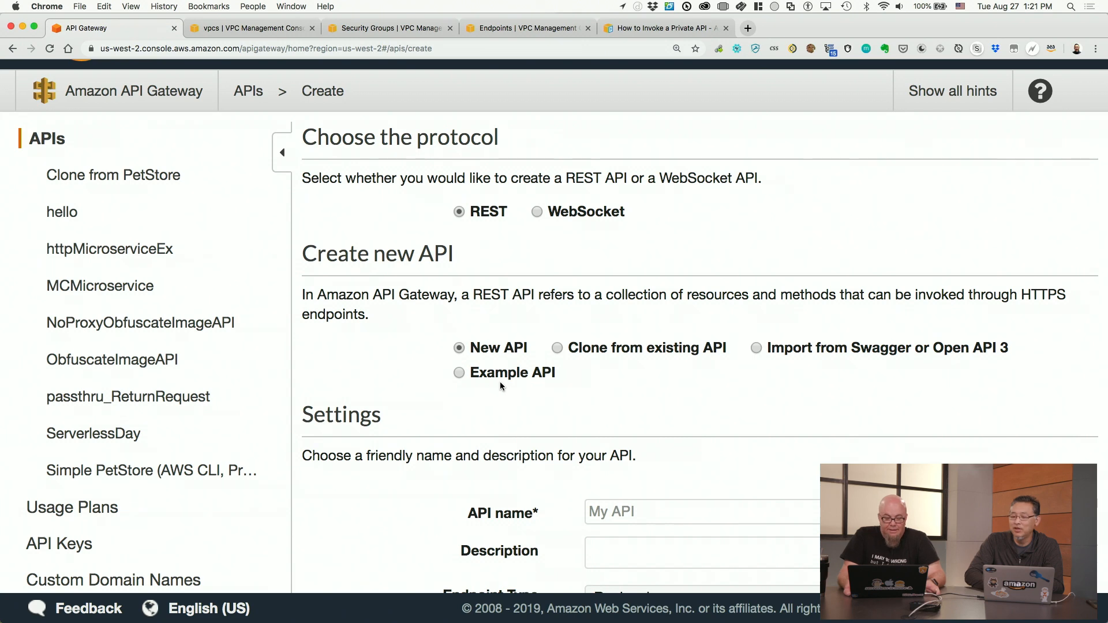
left_click(498, 378)
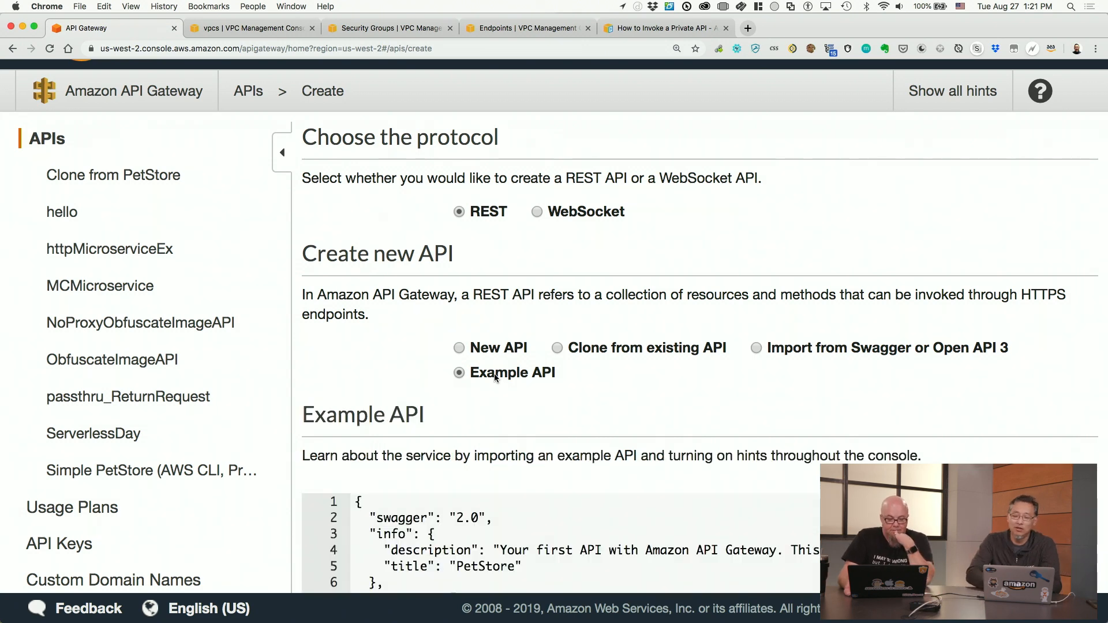
scroll(549, 381, "down", 6)
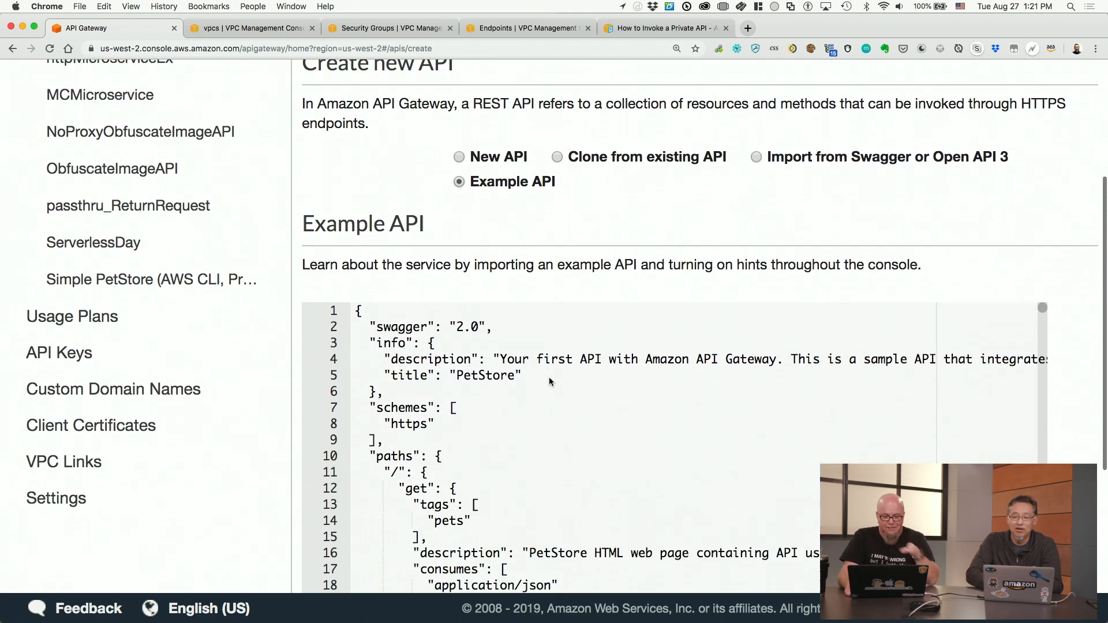
scroll(550, 381, "down", 3)
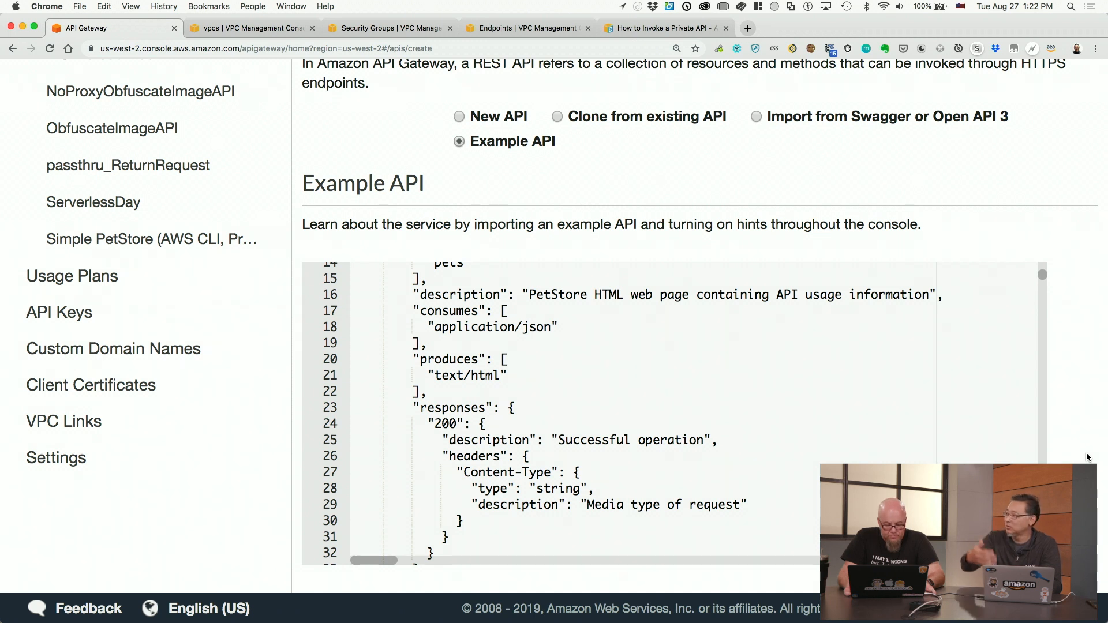
scroll(1087, 457, "down", 3)
scroll(1087, 457, "down", 3)
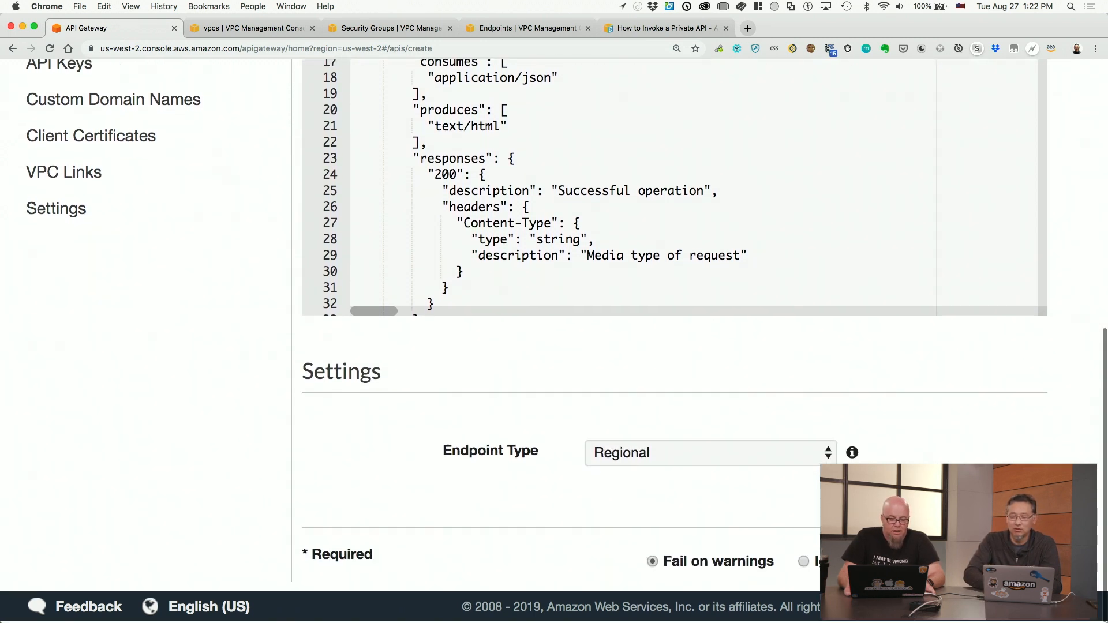
Set the endpoint type to Private and import the PetStore example API
left_click(800, 462)
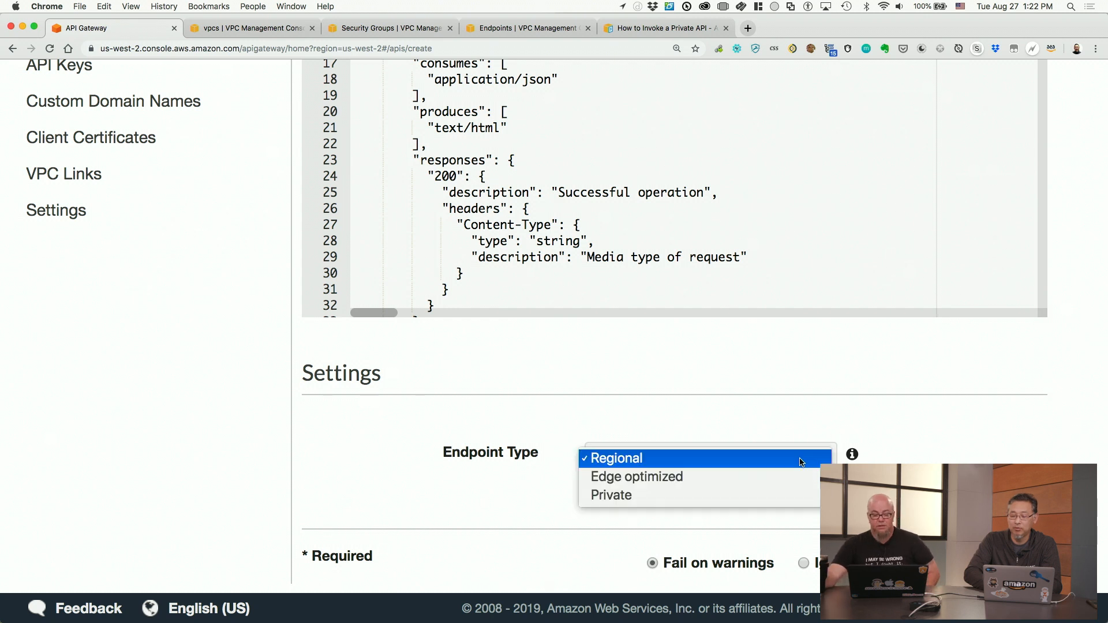
left_click(795, 500)
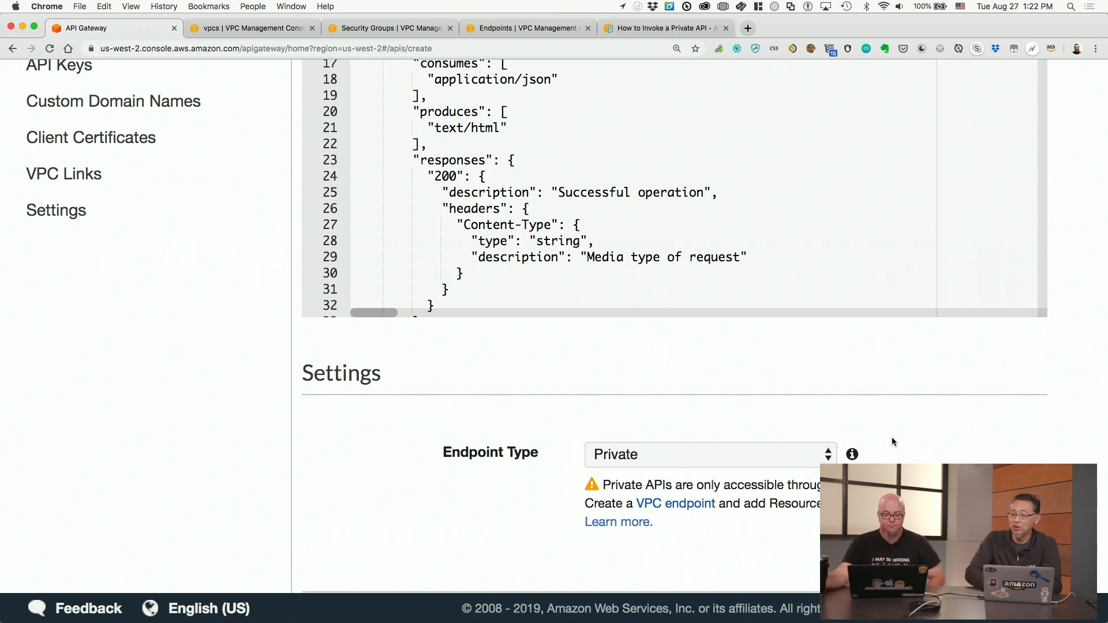
scroll(891, 437, "down", 2)
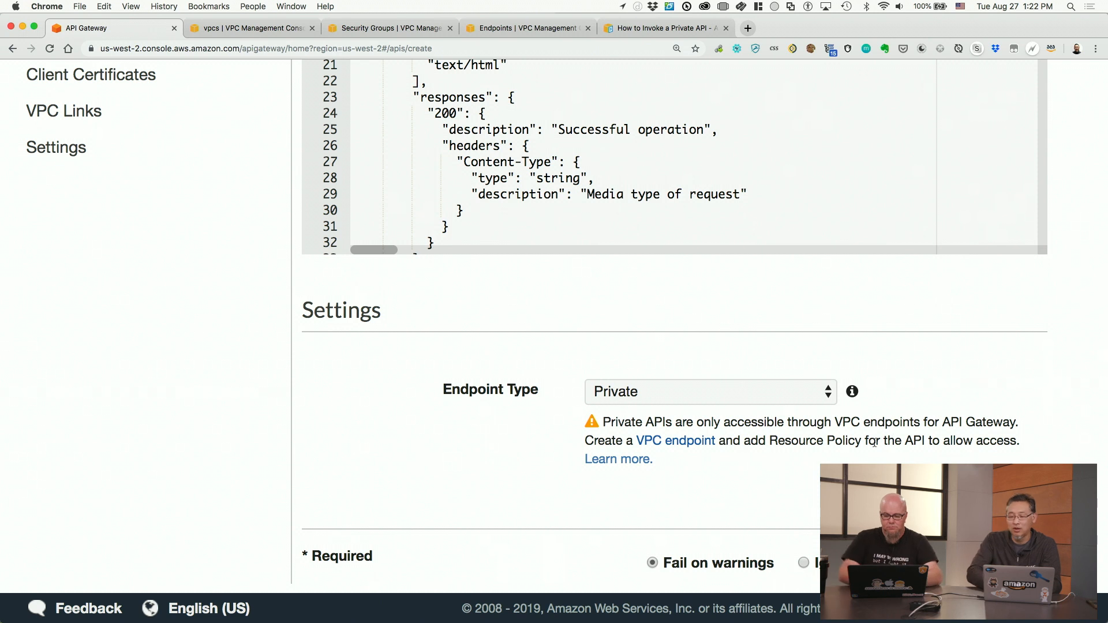
left_click(784, 396)
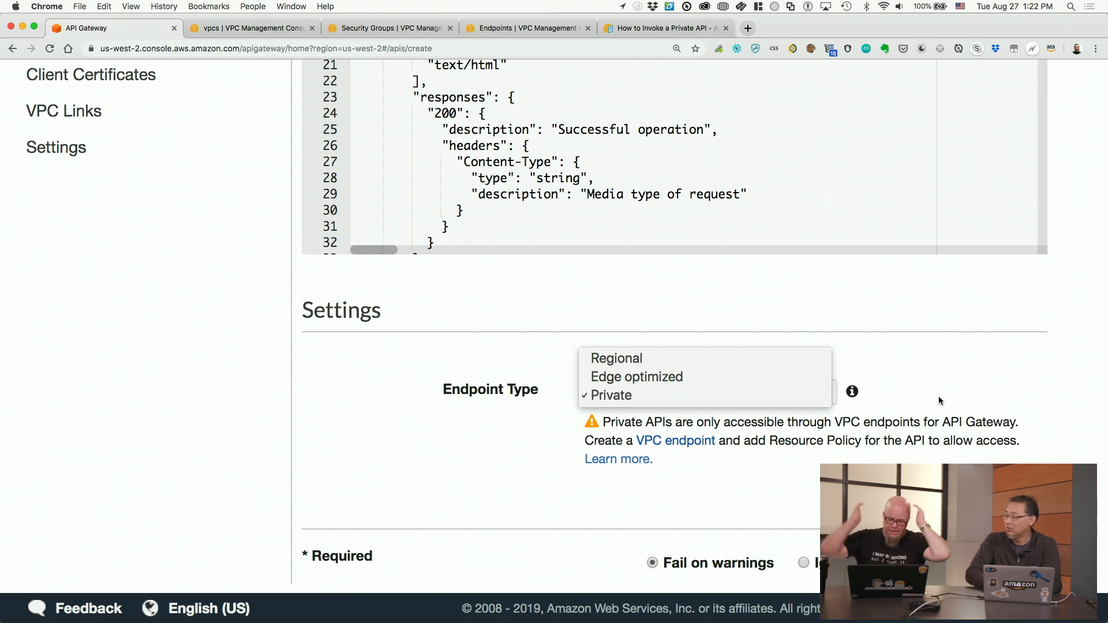
left_click(970, 451)
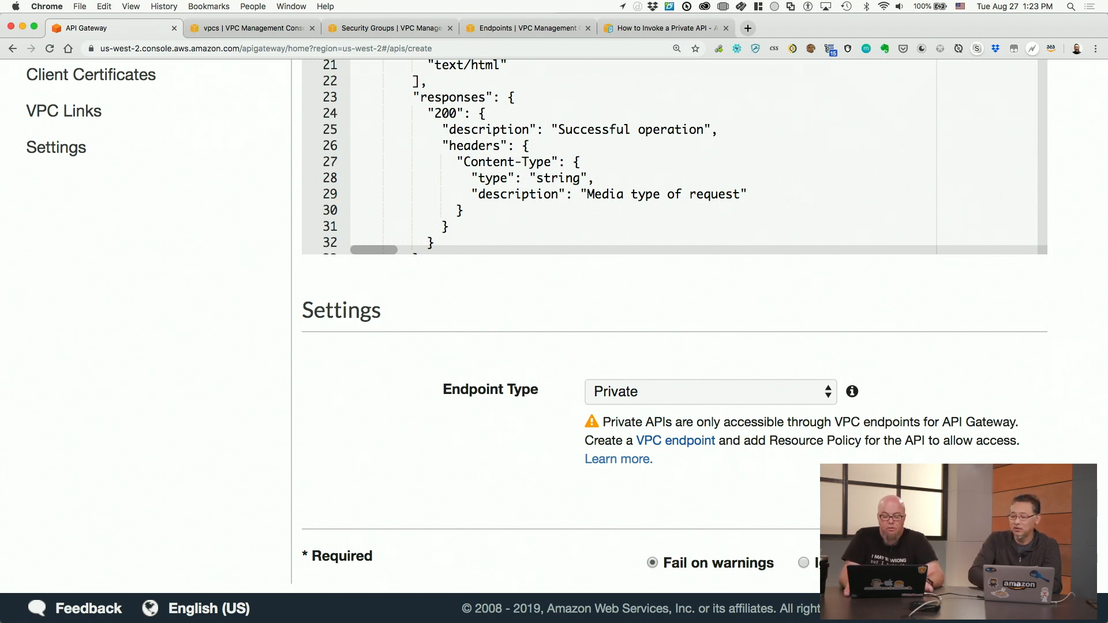
left_click(1011, 563)
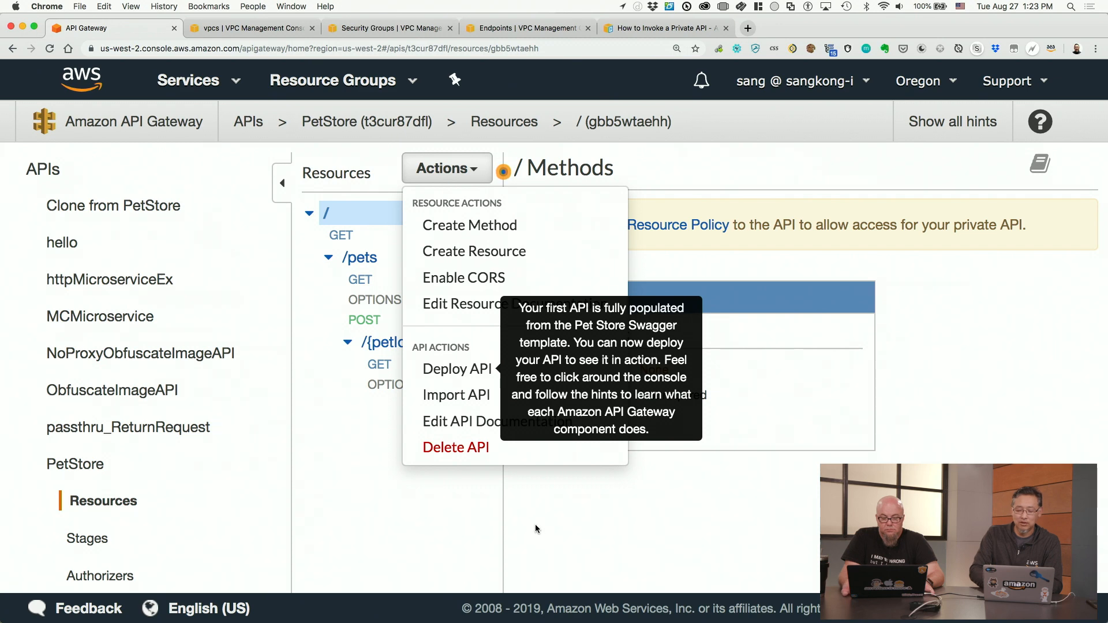
Try to deploy the PetStore API to a new stage named prod
left_click(438, 517)
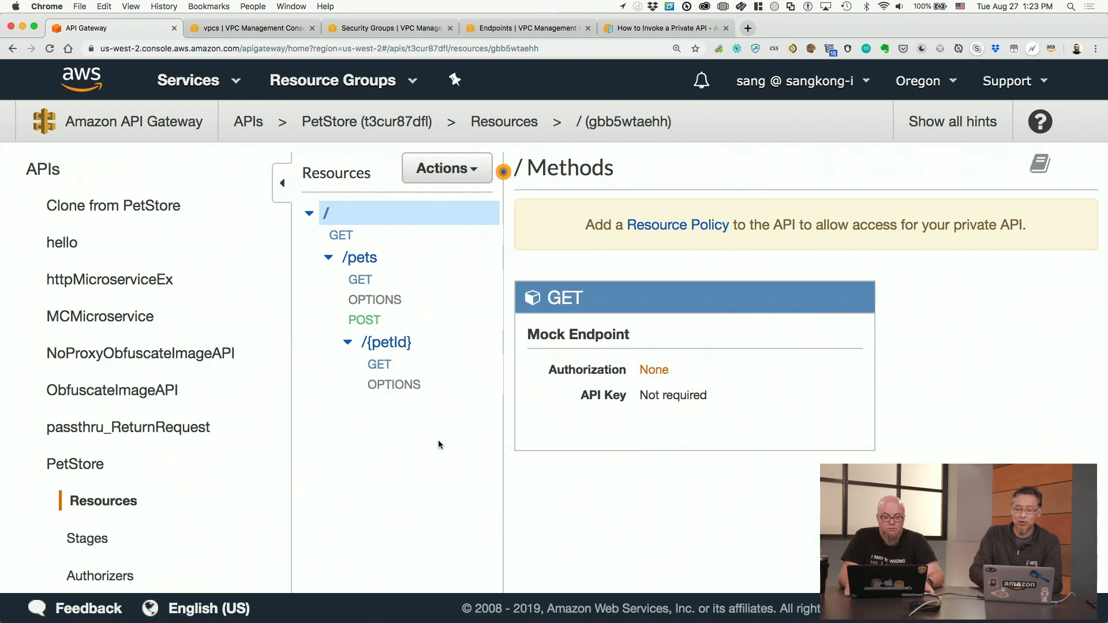
left_click(462, 176)
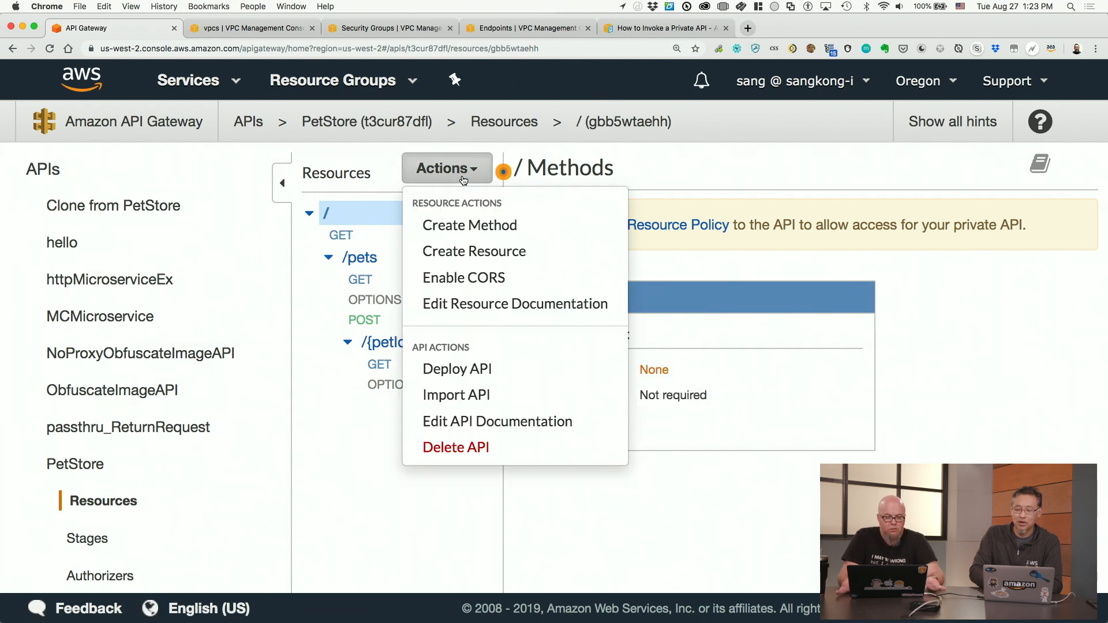
left_click(463, 181)
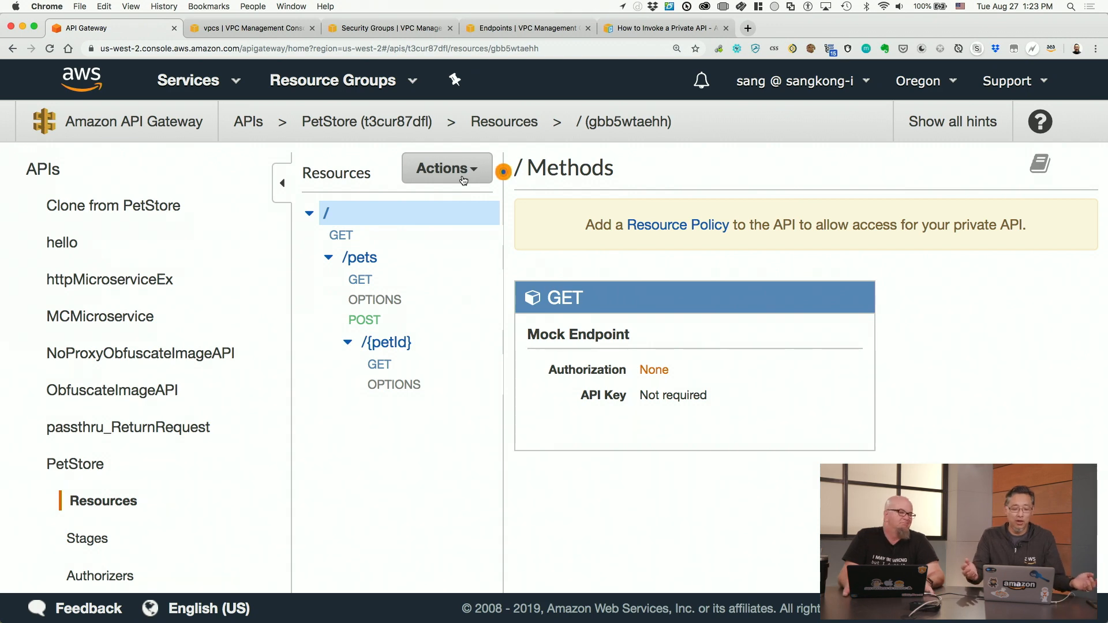
left_click(463, 180)
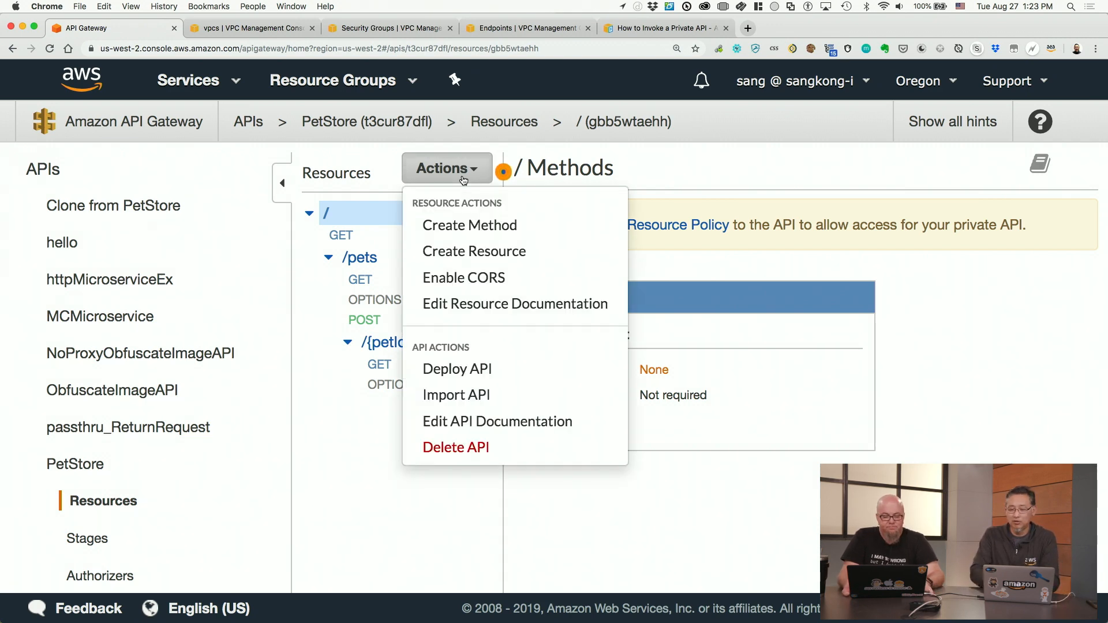
left_click(482, 367)
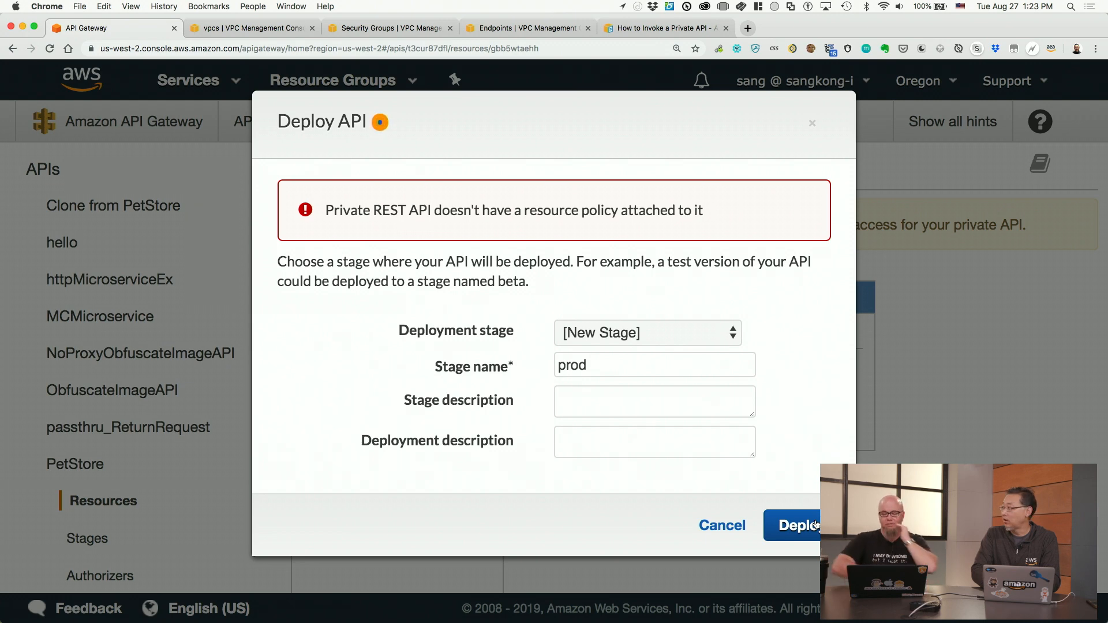
left_click(723, 525)
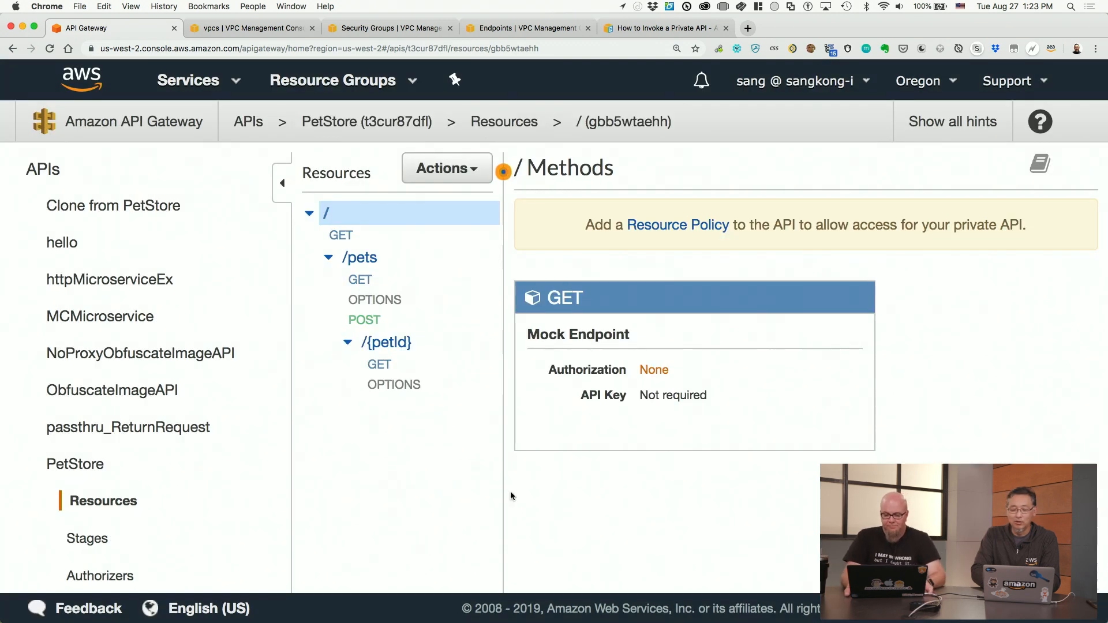
Open the resource policy editor of the PetStore API and go to its example policies
scroll(500, 493, "down", 2)
scroll(498, 490, "down", 3)
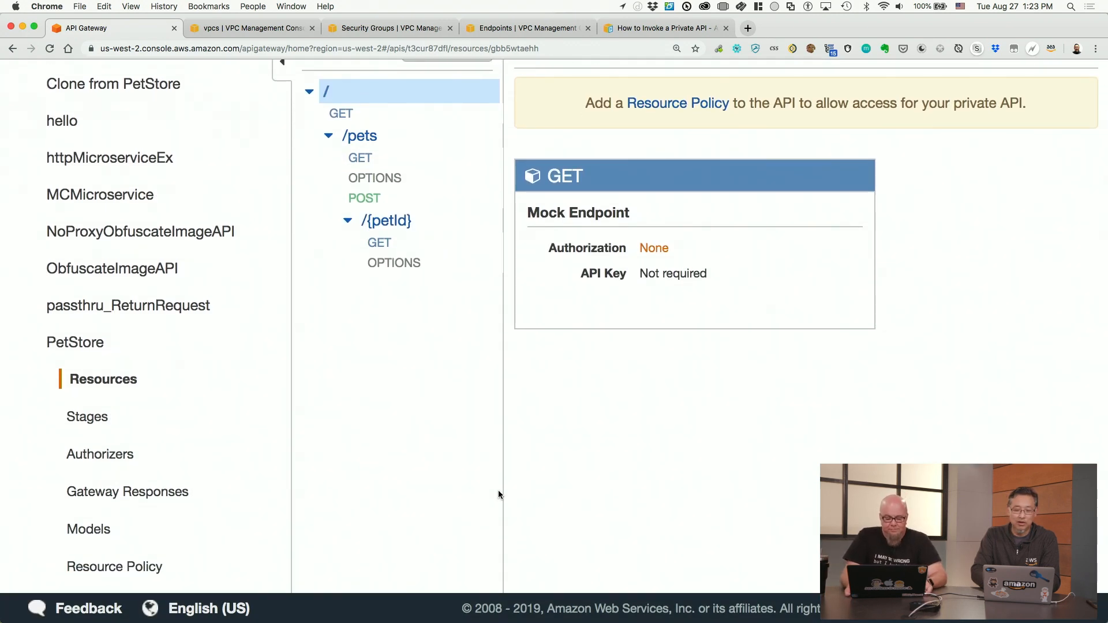
left_click(672, 105)
scroll(606, 316, "down", 5)
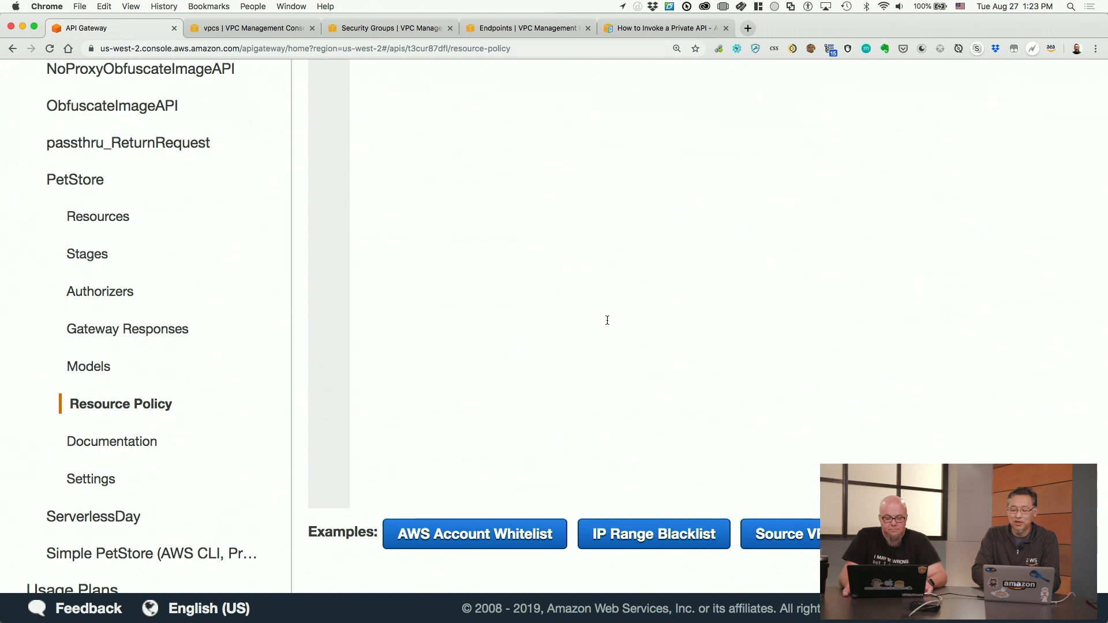
Load the AWS Account Whitelist example policy and the IP Range Blacklist example policy to review their statements
left_click(521, 533)
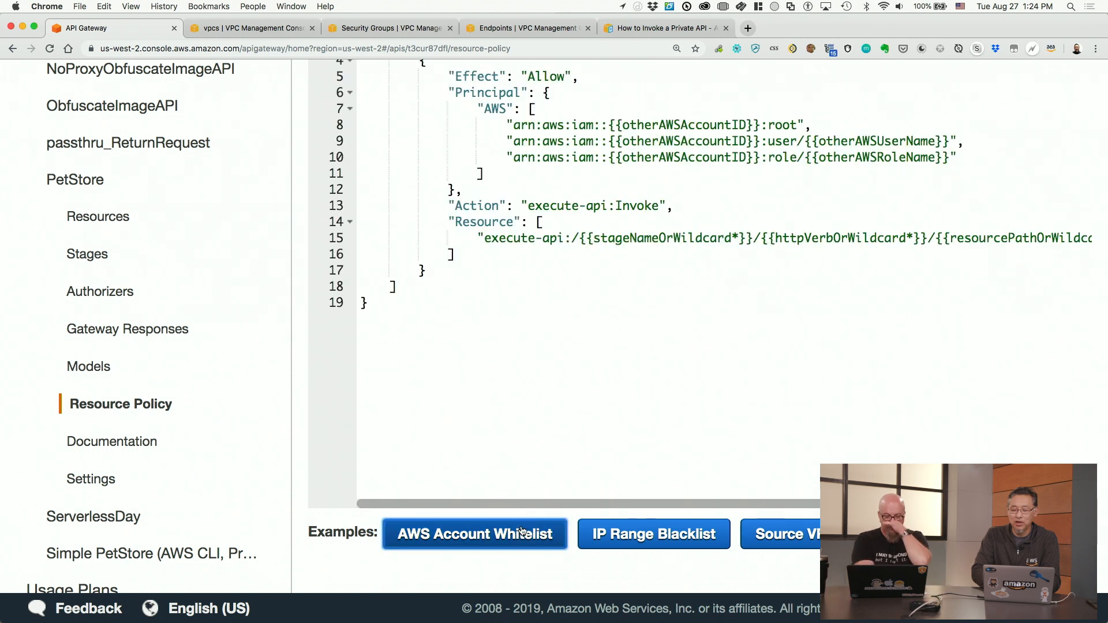
scroll(596, 367, "up", 2)
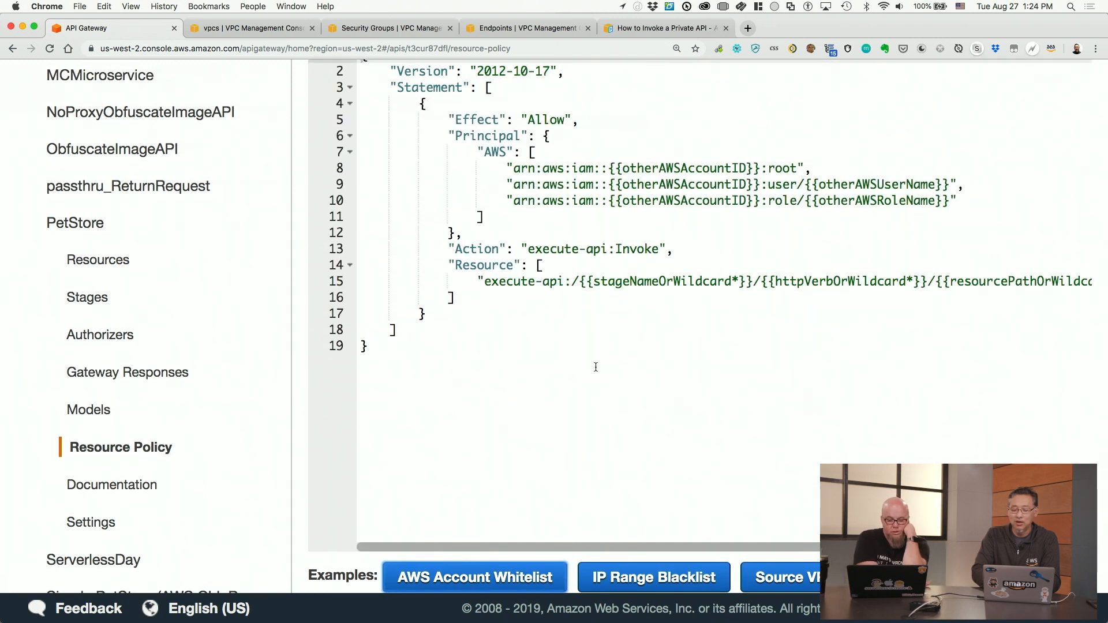
scroll(595, 367, "up", 1)
scroll(665, 354, "down", 1)
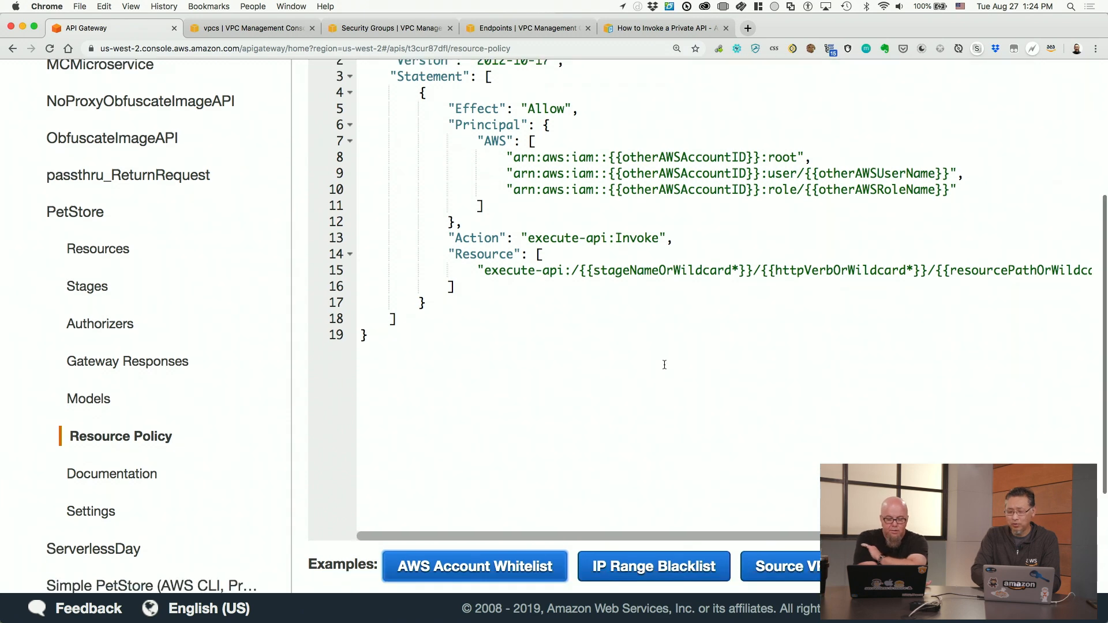
left_click(657, 565)
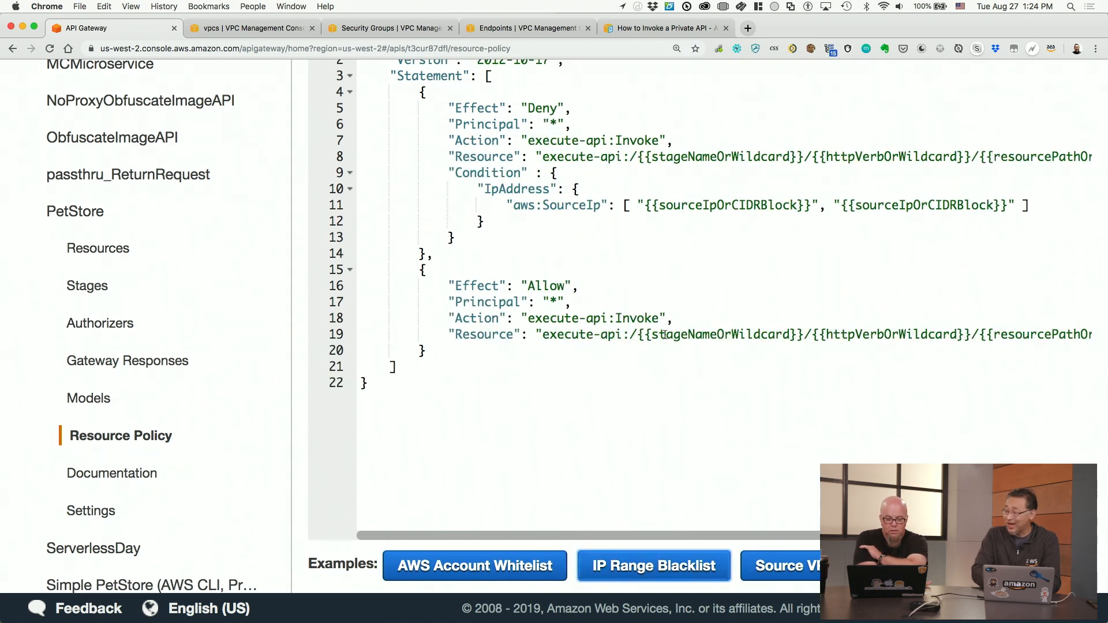
scroll(665, 335, "up", 1)
scroll(665, 334, "up", 1)
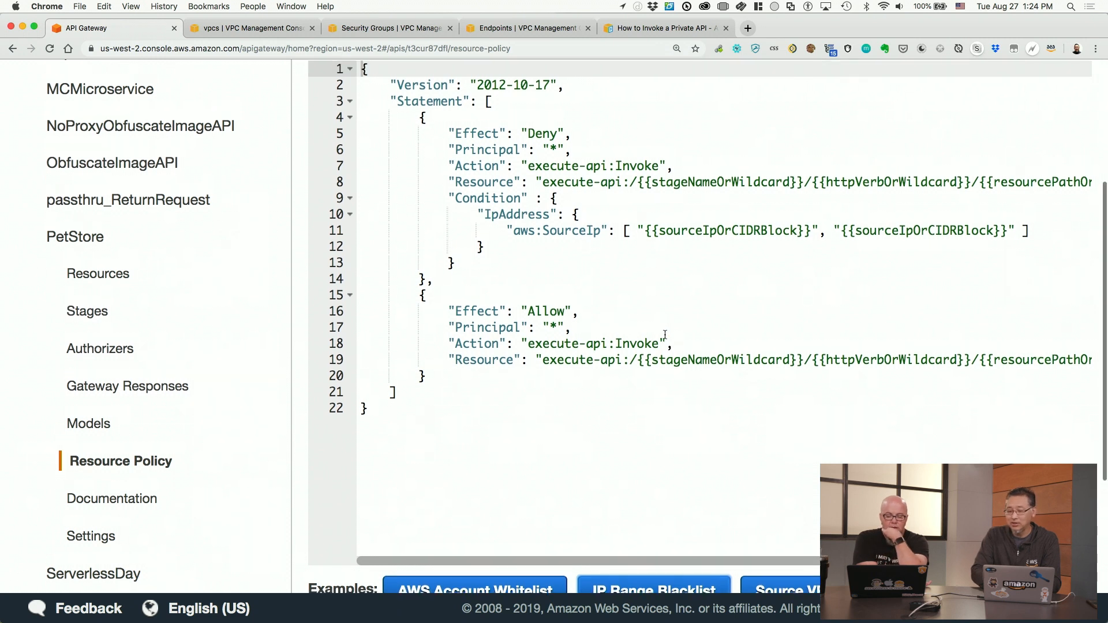
scroll(664, 334, "up", 1)
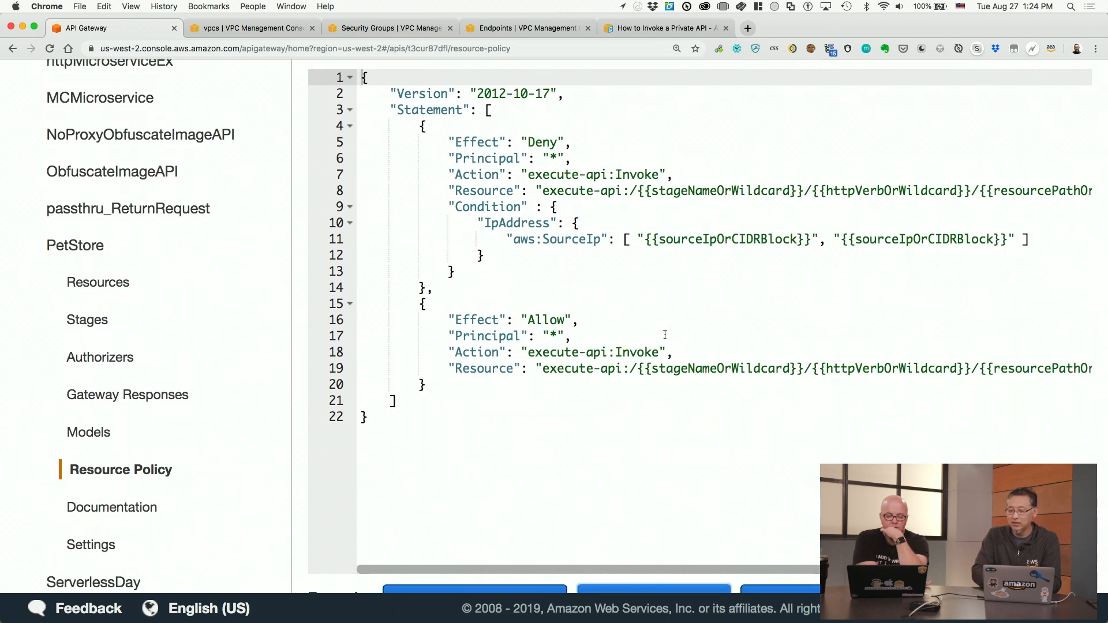
Replace the policy text with the source VPC example, which denies invocations from outside a given VPC
scroll(665, 334, "down", 1)
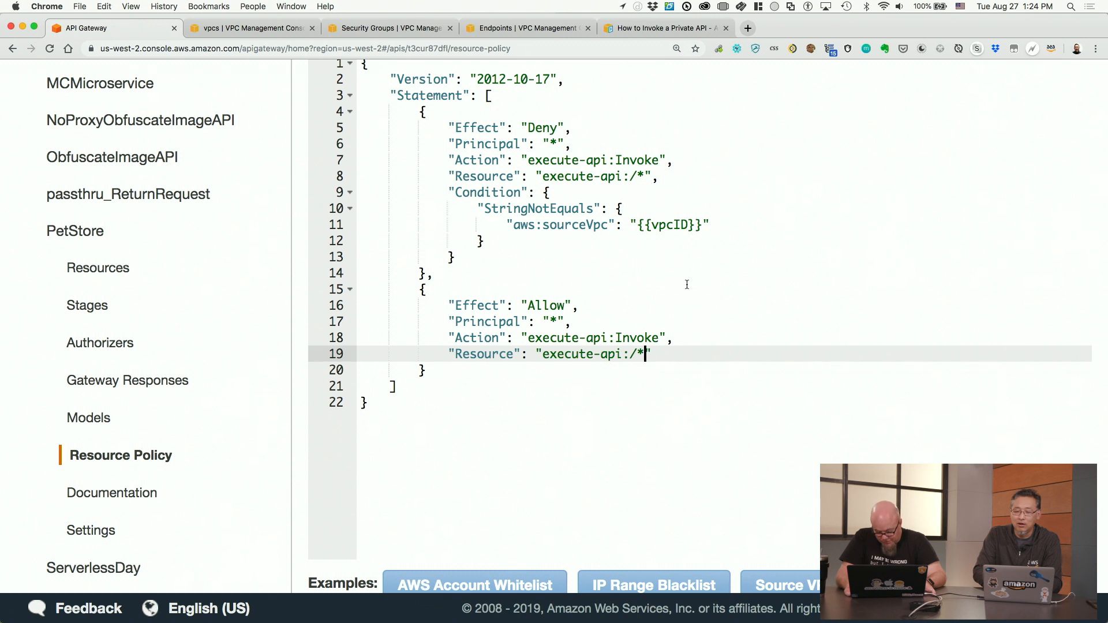
scroll(687, 284, "up", 1)
scroll(687, 284, "up", 1)
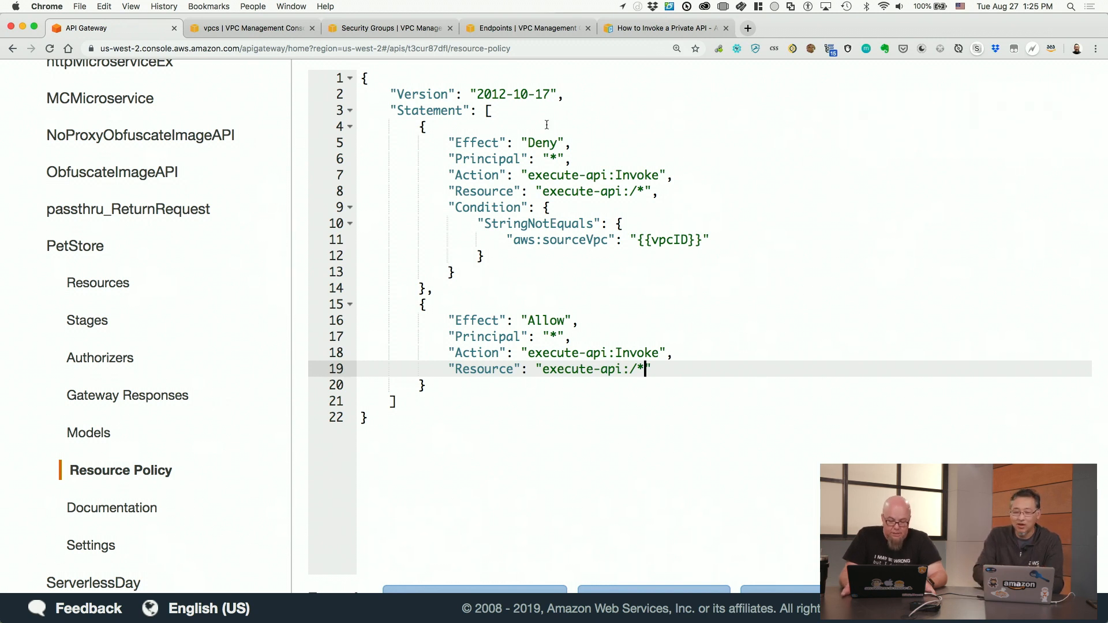
Switch to the VPC console and copy the VPC ID of the HappyAPIs VPC
key("ctrl+Tab")
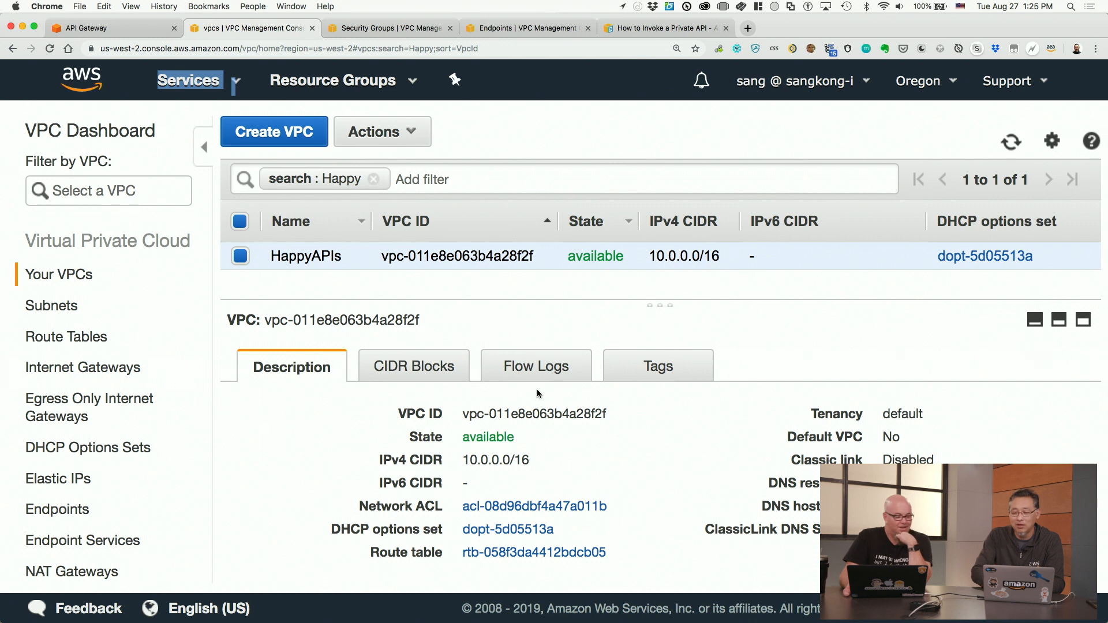
mouse_move(599, 414)
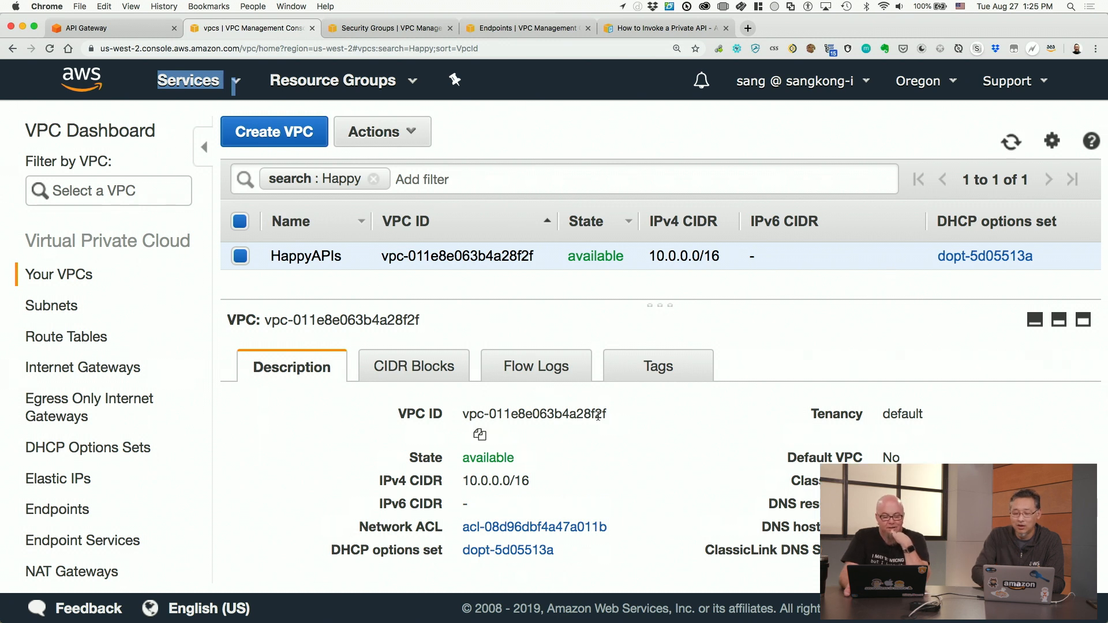
left_click(480, 440)
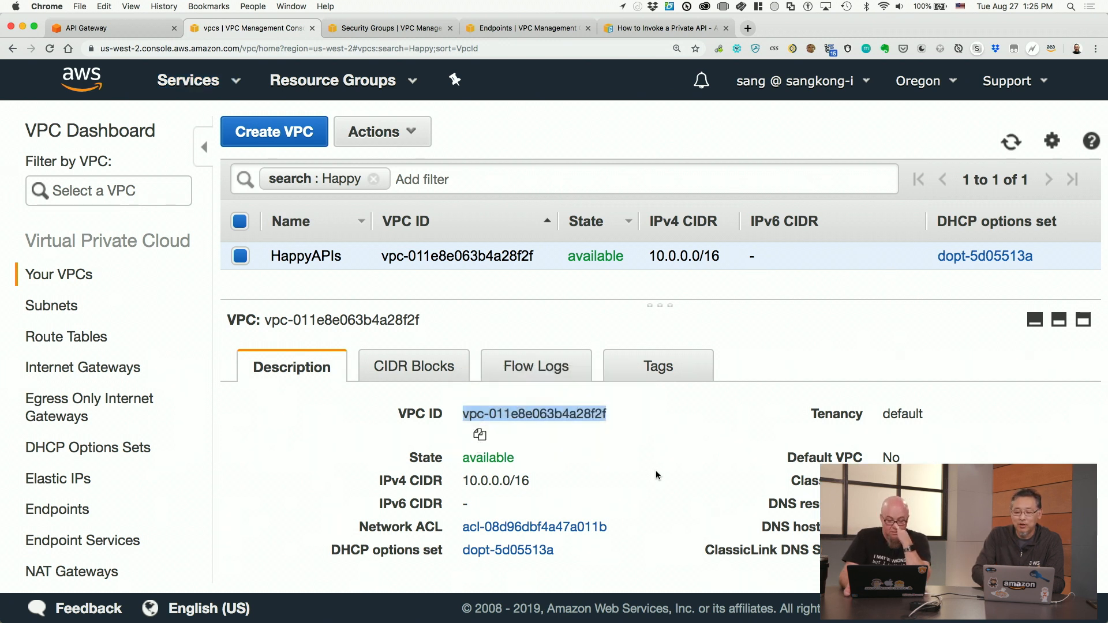
Replace the {{vpcID}} placeholder in the PetStore policy's aws:sourceVpc condition with vpc-011e8e063b4a28f2f and save the policy
left_click(87, 28)
left_click(702, 241)
key("BackSpace")
key("BackSpace")
key("BackSpace")
key("BackSpace")
key("BackSpace")
key("BackSpace")
key("BackSpace")
key("BackSpace")
key("BackSpace")
key("super+v")
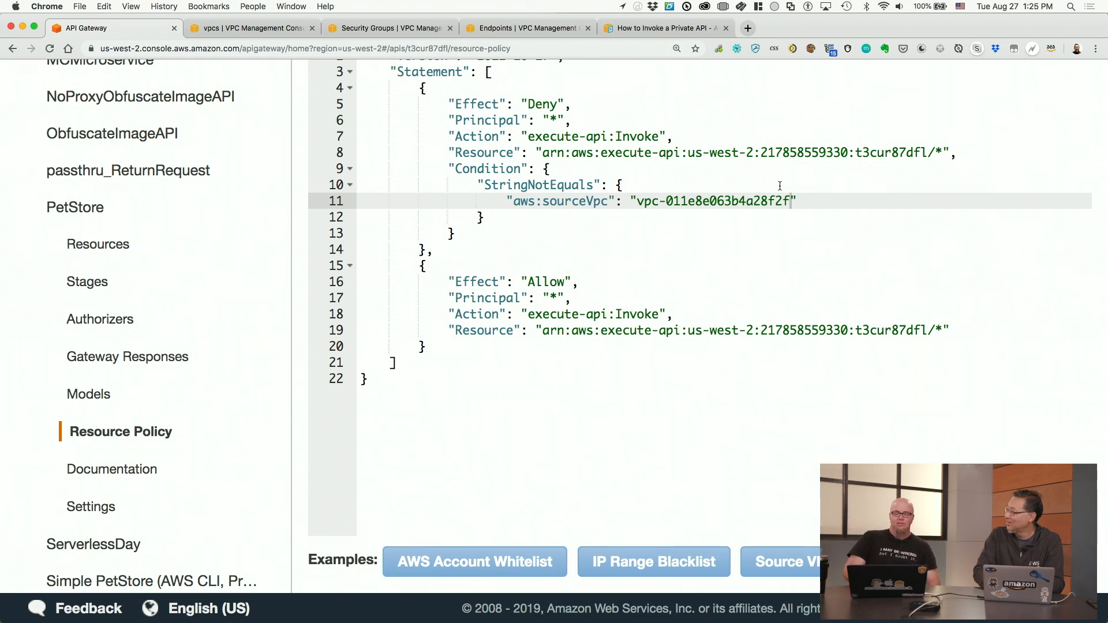
scroll(779, 185, "down", 3)
scroll(779, 185, "up", 2)
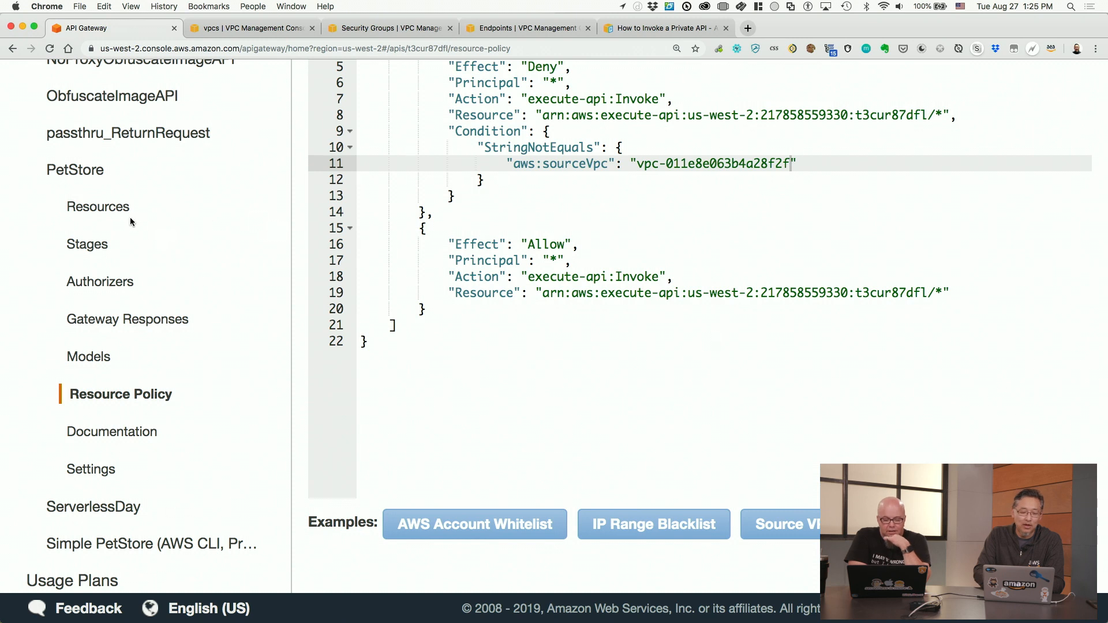
Return to the PetStore resources and deploy the API to a stage named prod
left_click(86, 173)
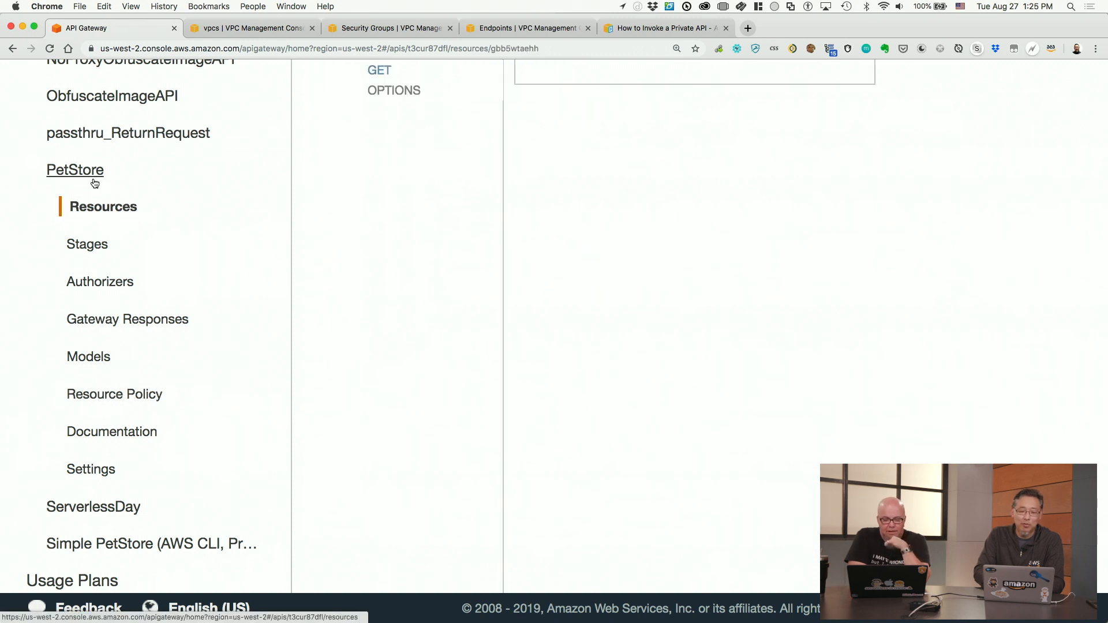
scroll(428, 188, "up", 5)
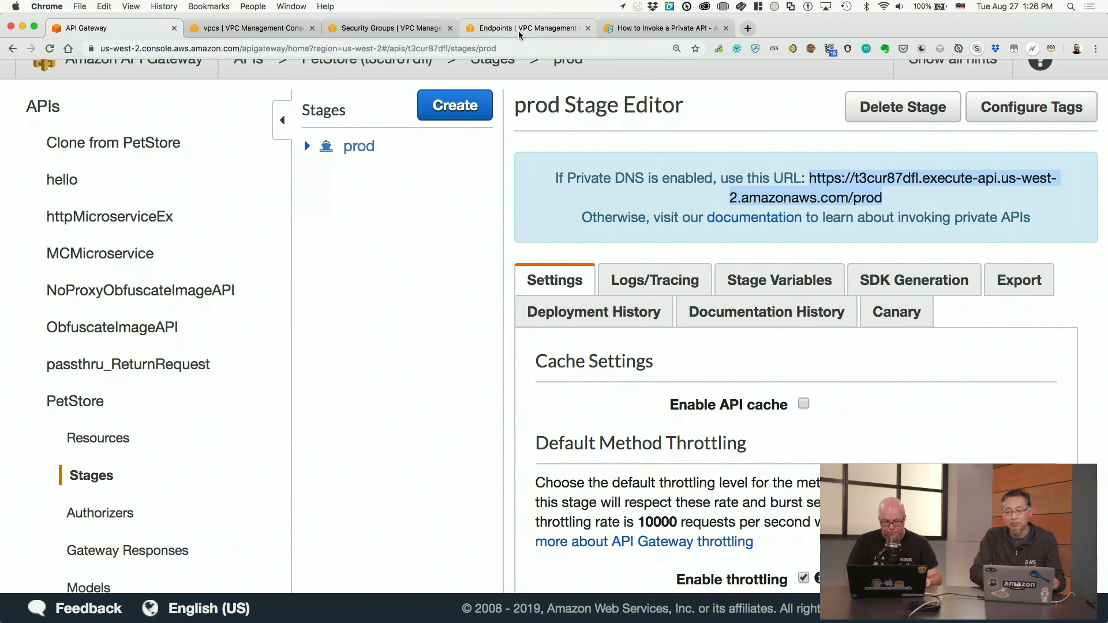
Switch to the VPC endpoints page and start a new endpoint for the AWS service com.amazonaws.us-west-2.execute-api
left_click(519, 29)
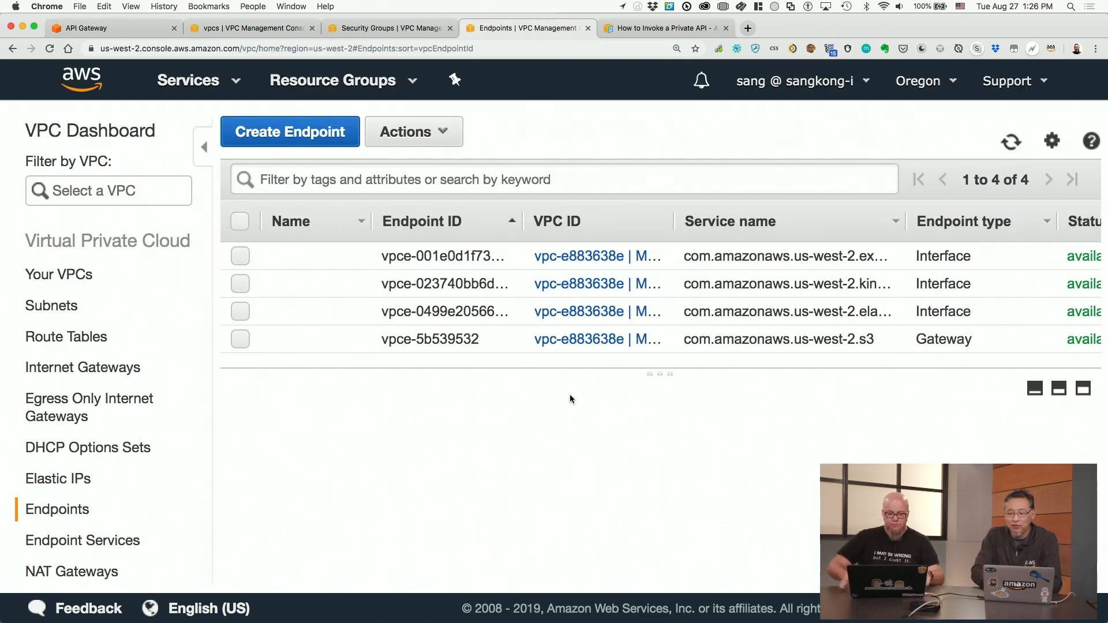
left_click(309, 134)
scroll(519, 348, "down", 1)
scroll(519, 344, "down", 3)
scroll(520, 344, "up", 3)
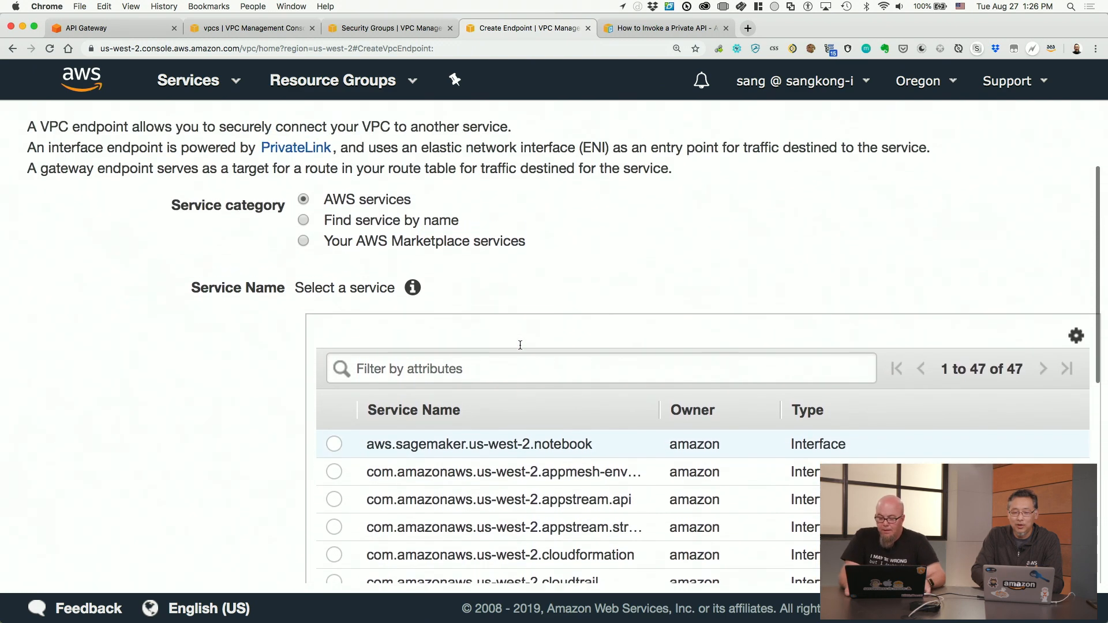
scroll(520, 345, "up", 1)
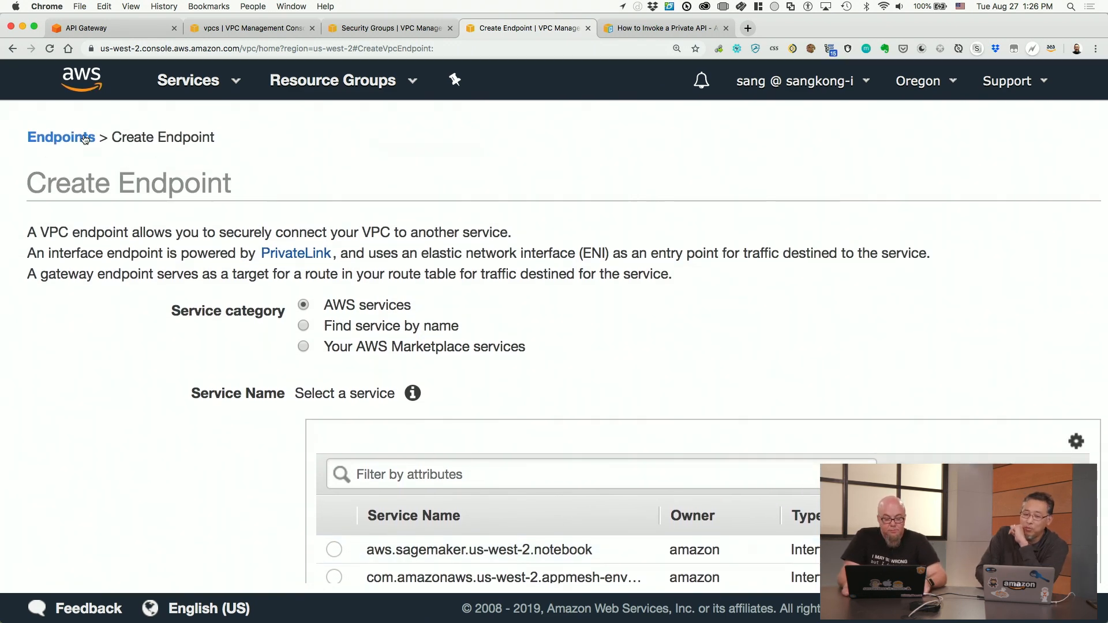
scroll(336, 297, "down", 15)
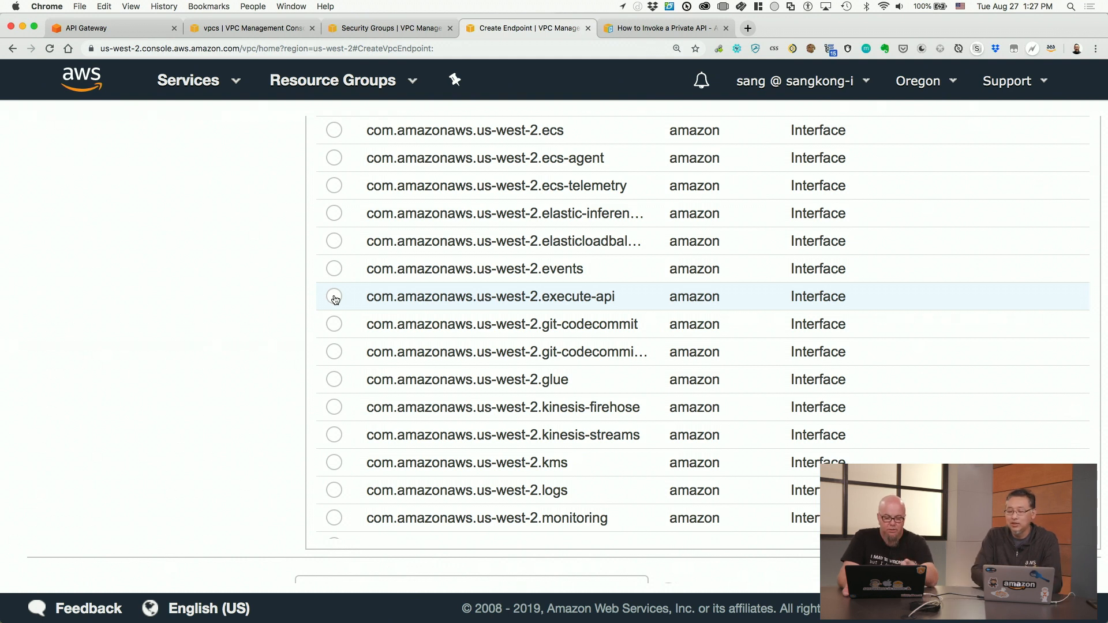
left_click(334, 297)
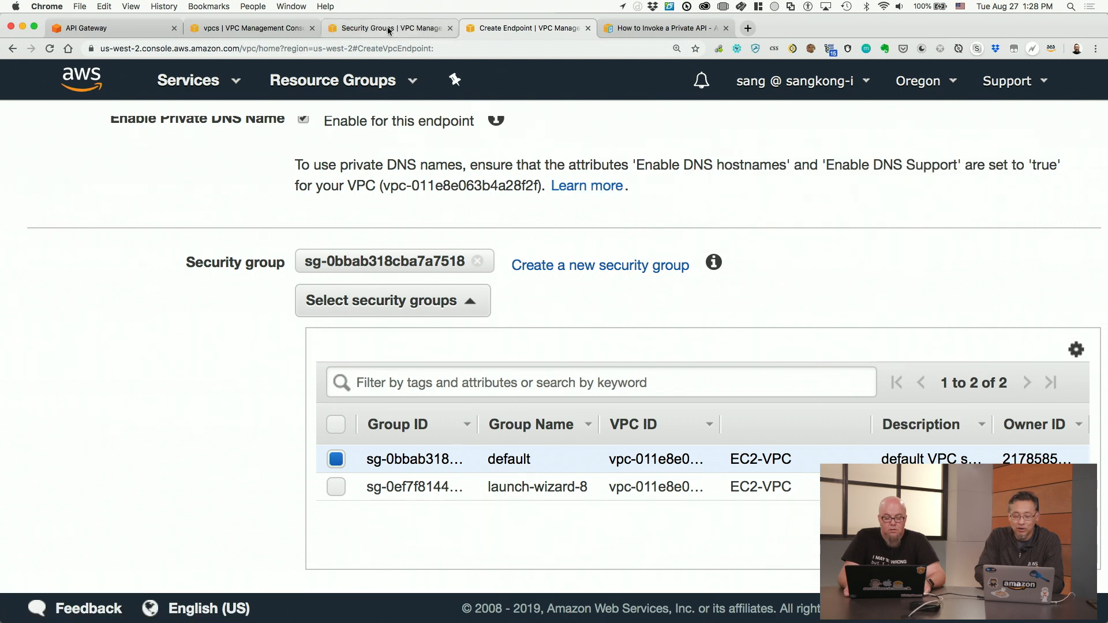
Check the default security group's inbound rules for HTTPS access on port 443 and return to the endpoint form
left_click(388, 29)
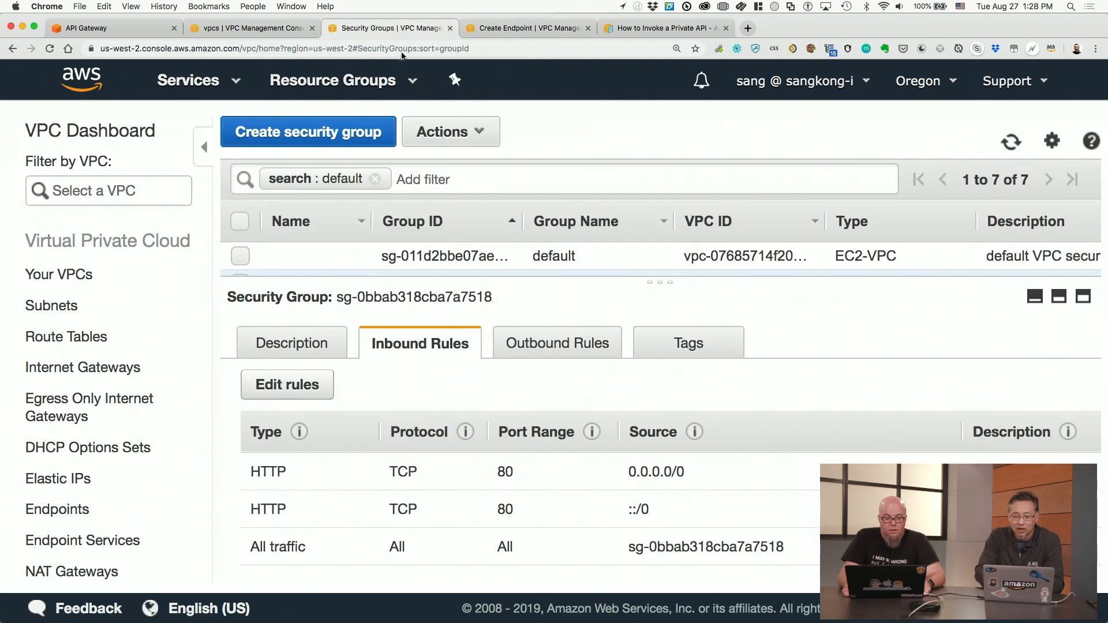
scroll(717, 511, "down", 3)
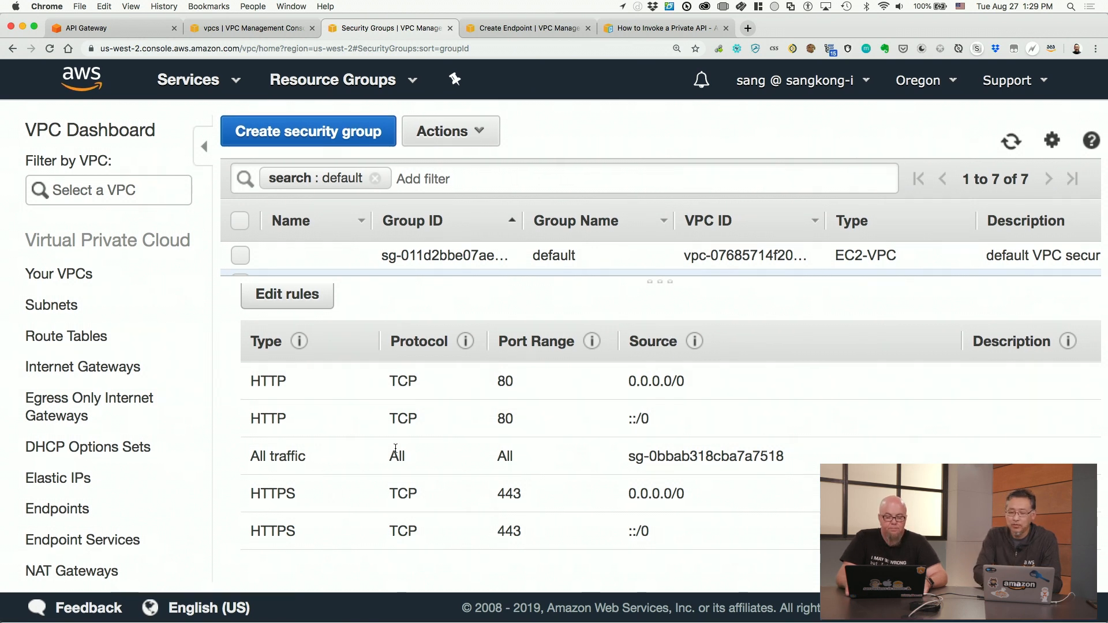
scroll(370, 375, "up", 1)
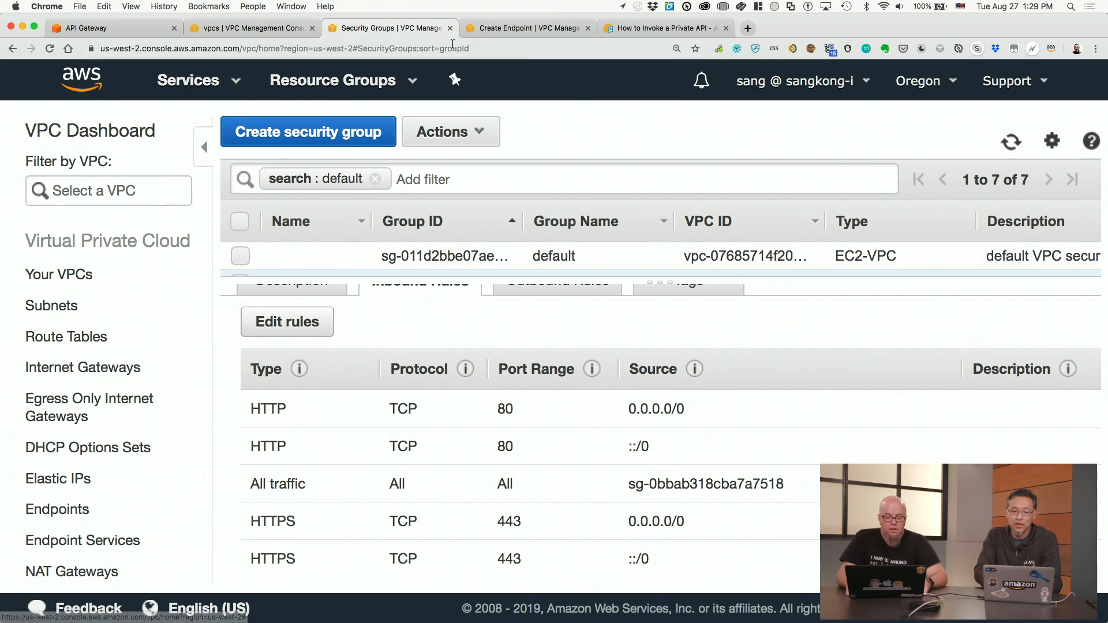
left_click(518, 30)
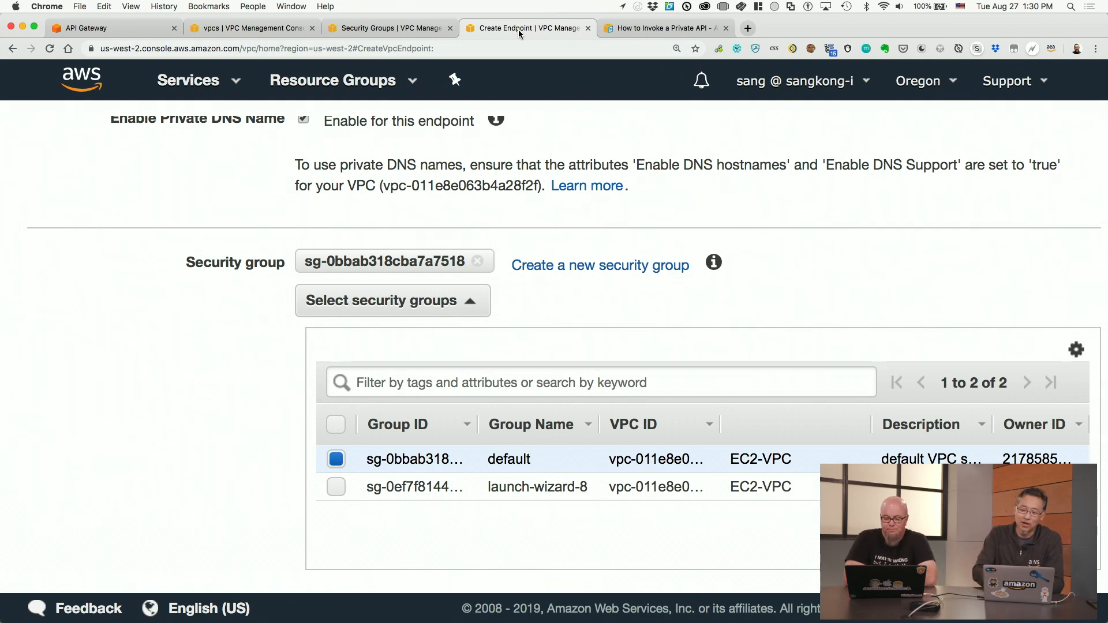
Create the execute-api endpoint in vpc-011e8e063b4a28f2f with the Full Access policy and return to the endpoint list
scroll(726, 275, "down", 3)
scroll(725, 277, "down", 10)
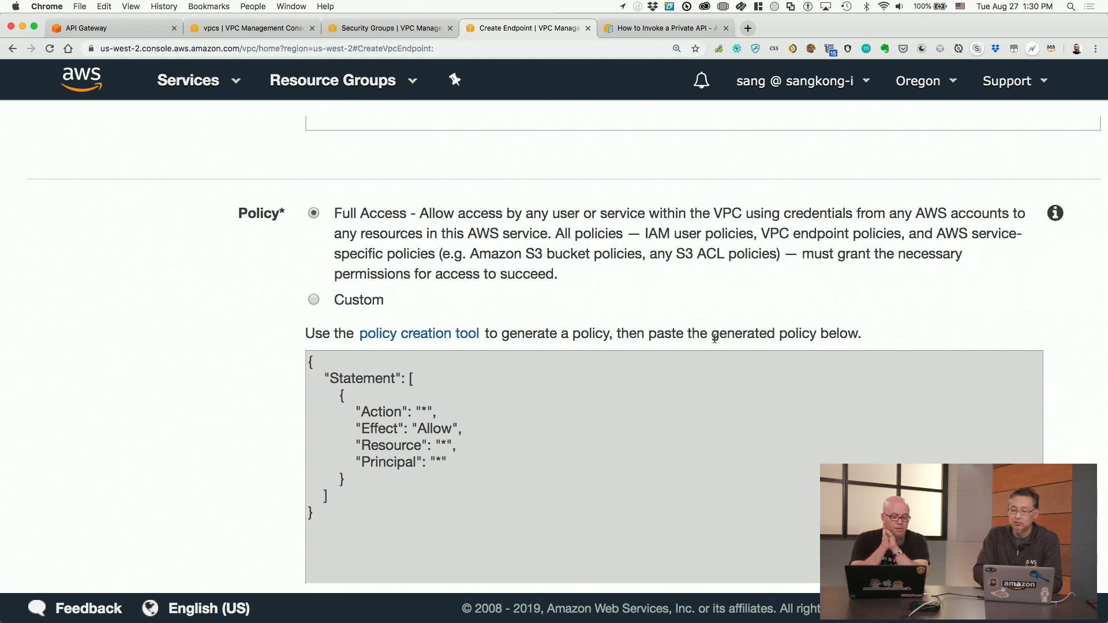
scroll(714, 339, "down", 2)
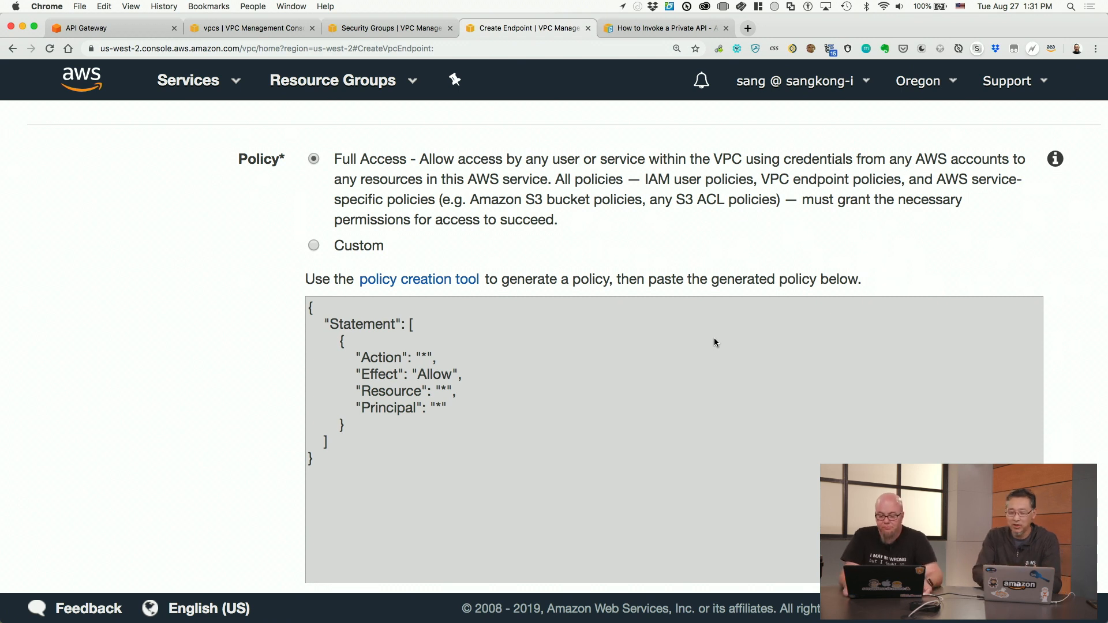
scroll(720, 397, "down", 2)
right_click(721, 392)
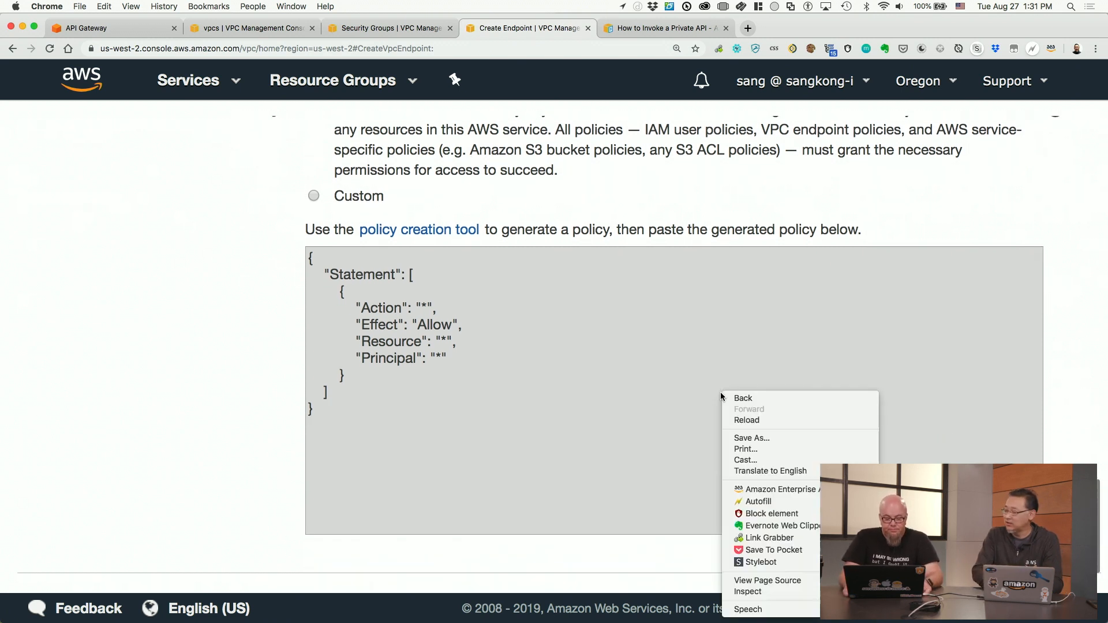
left_click(272, 425)
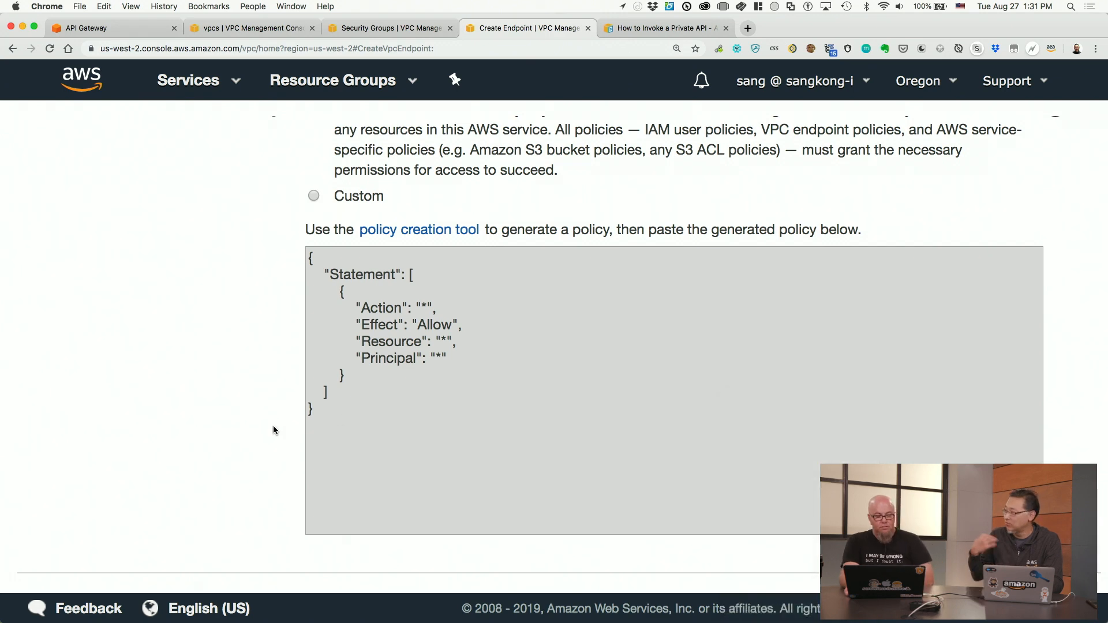
scroll(241, 441, "down", 2)
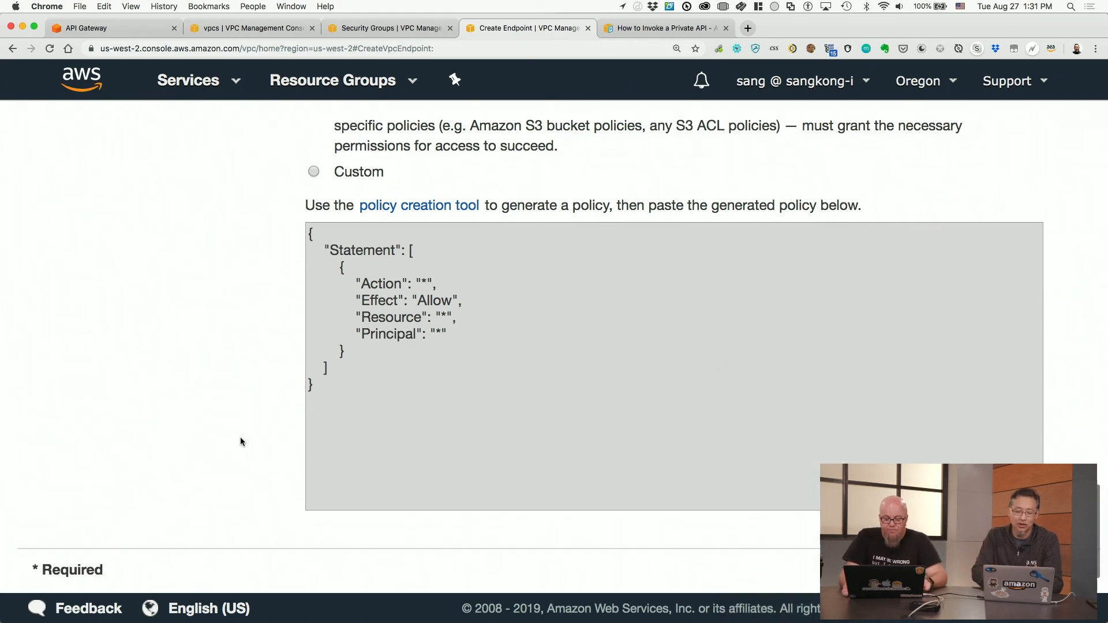
scroll(916, 383, "up", 20)
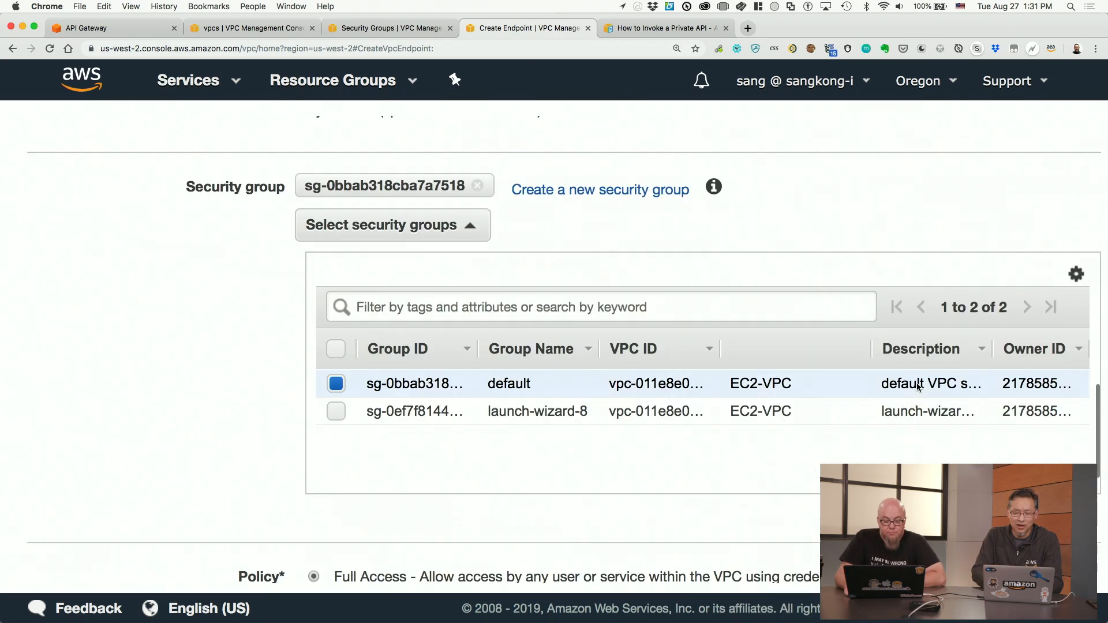
scroll(917, 382, "down", 4)
scroll(916, 383, "down", 15)
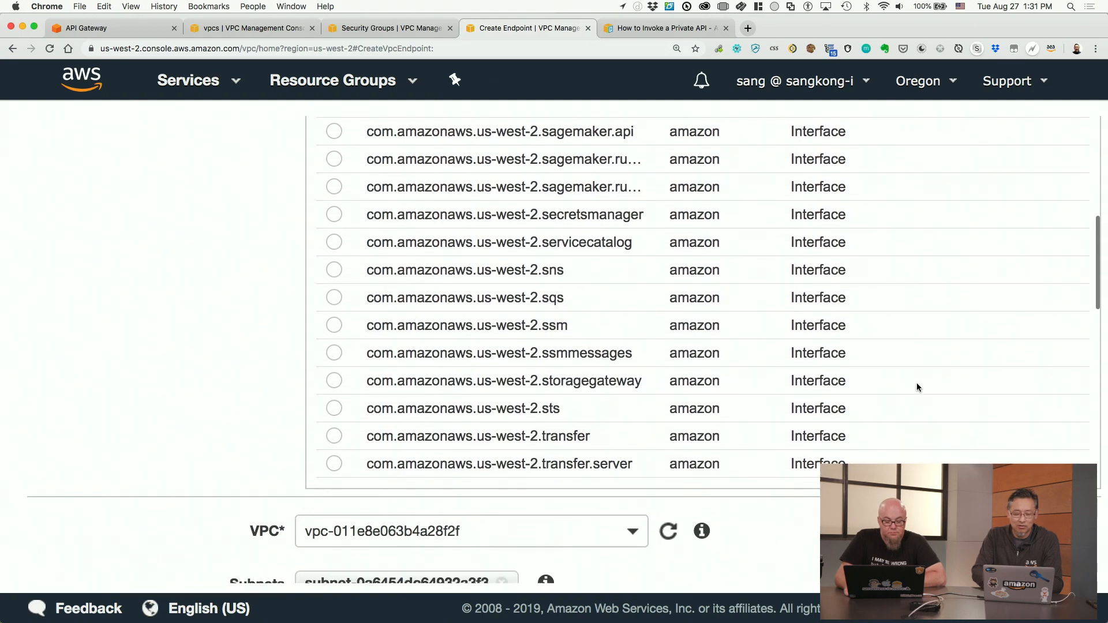
scroll(917, 386, "down", 9)
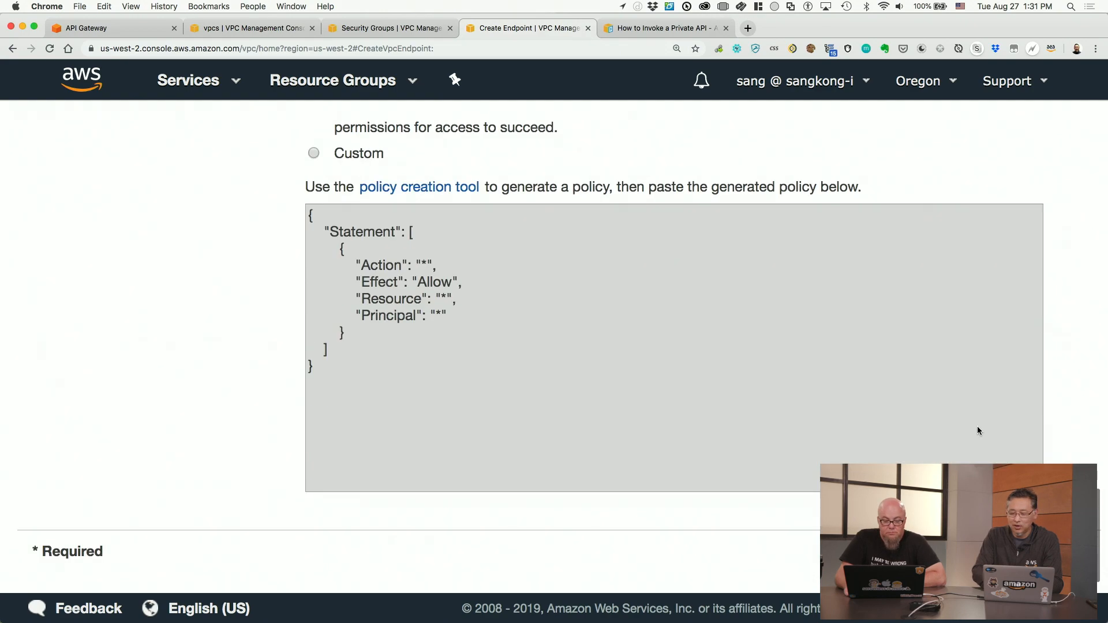
left_click(1036, 552)
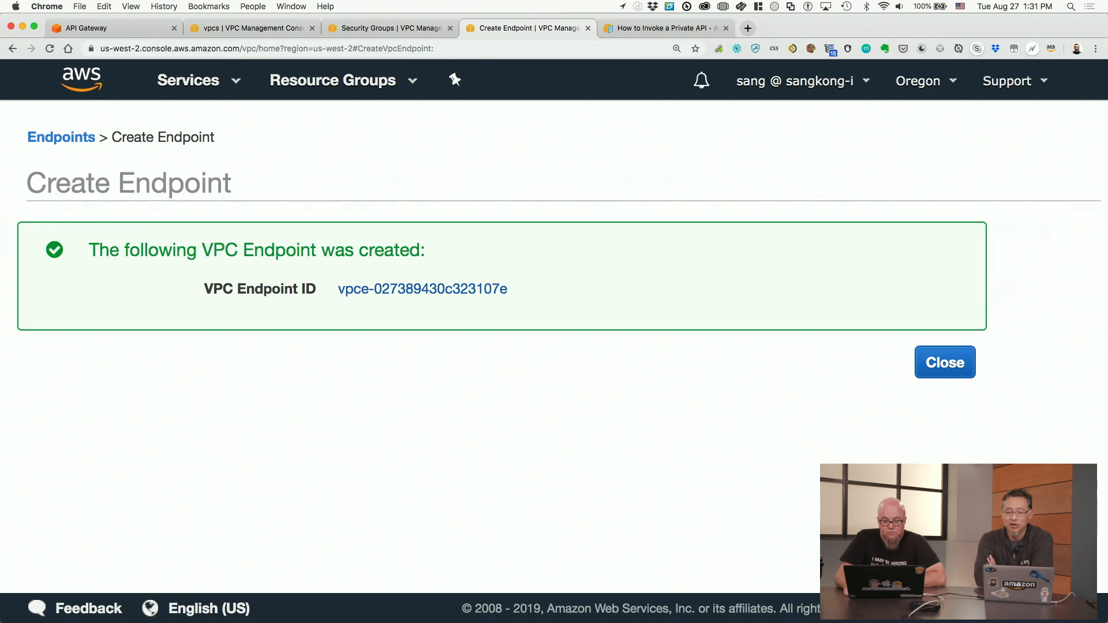
left_click(949, 369)
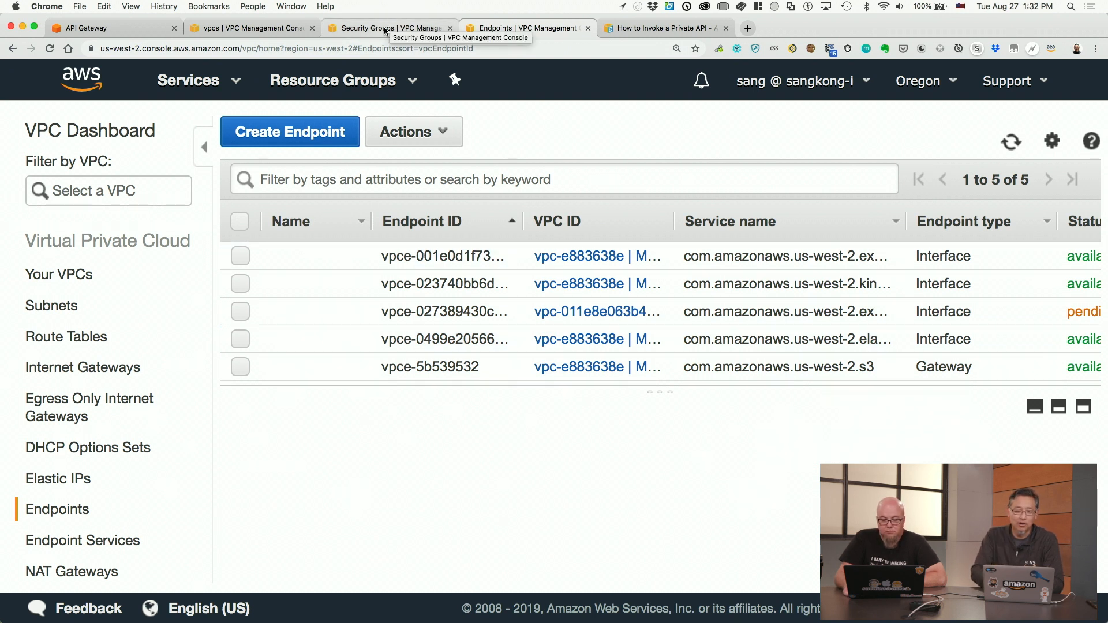
Refresh the endpoint list repeatedly to check the status of the new execute-api endpoint
left_click(242, 28)
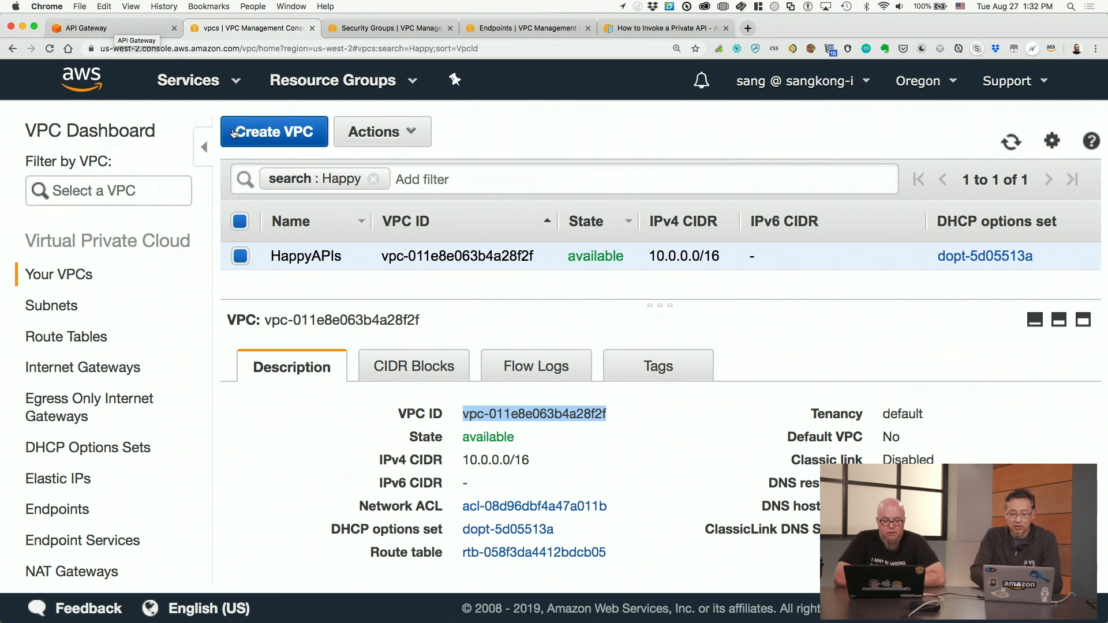
left_click(521, 26)
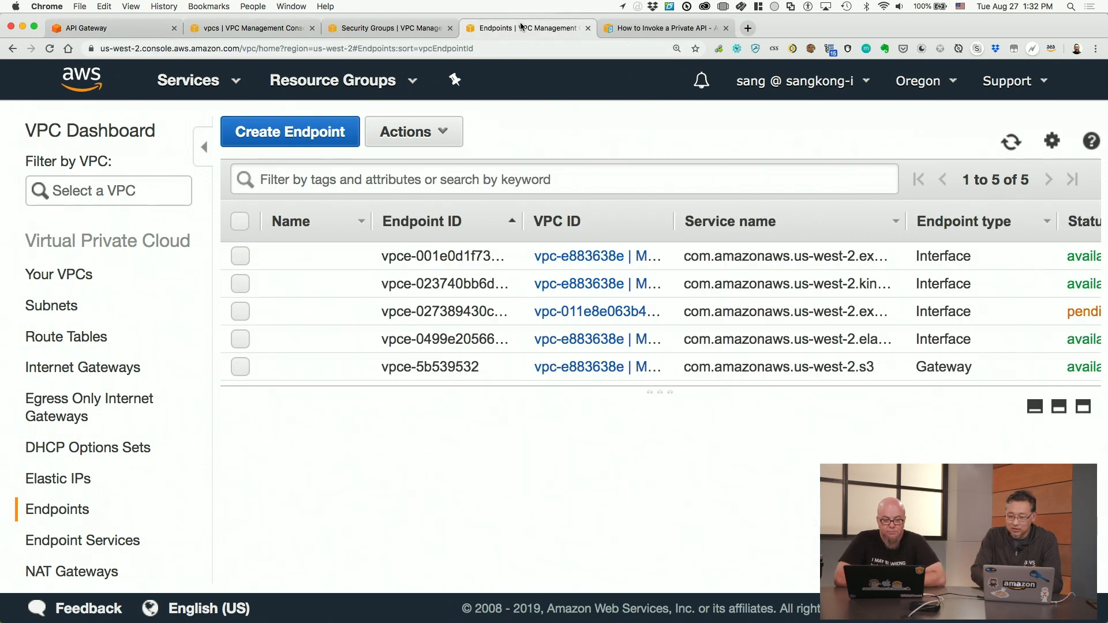
left_click(1010, 145)
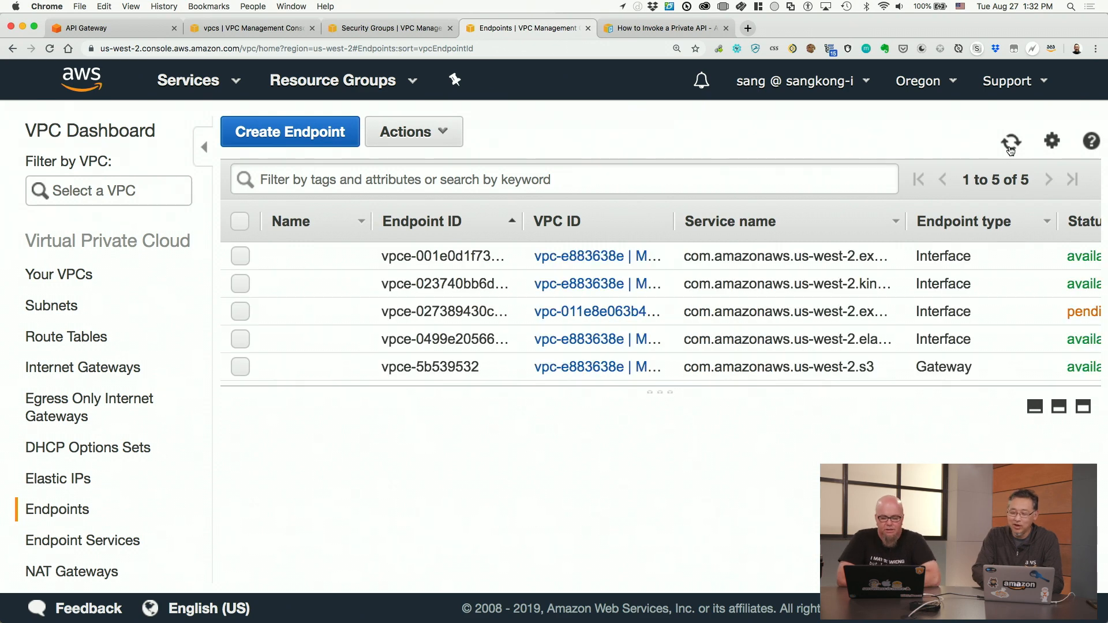
left_click(1010, 149)
key("super+Tab")
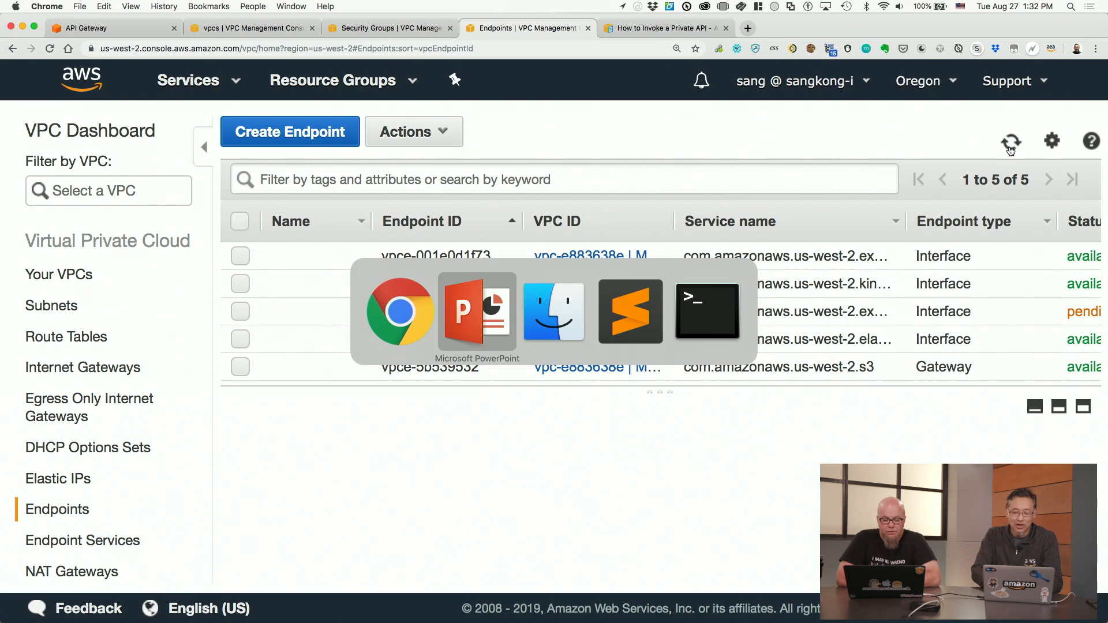
key("super+shift+Tab")
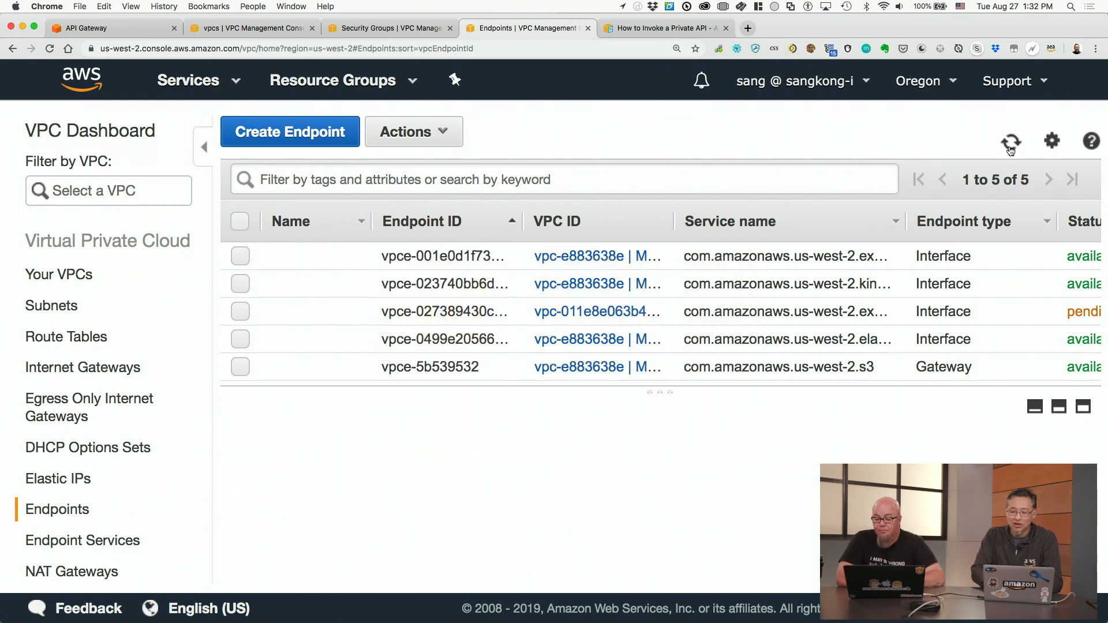
left_click(1010, 148)
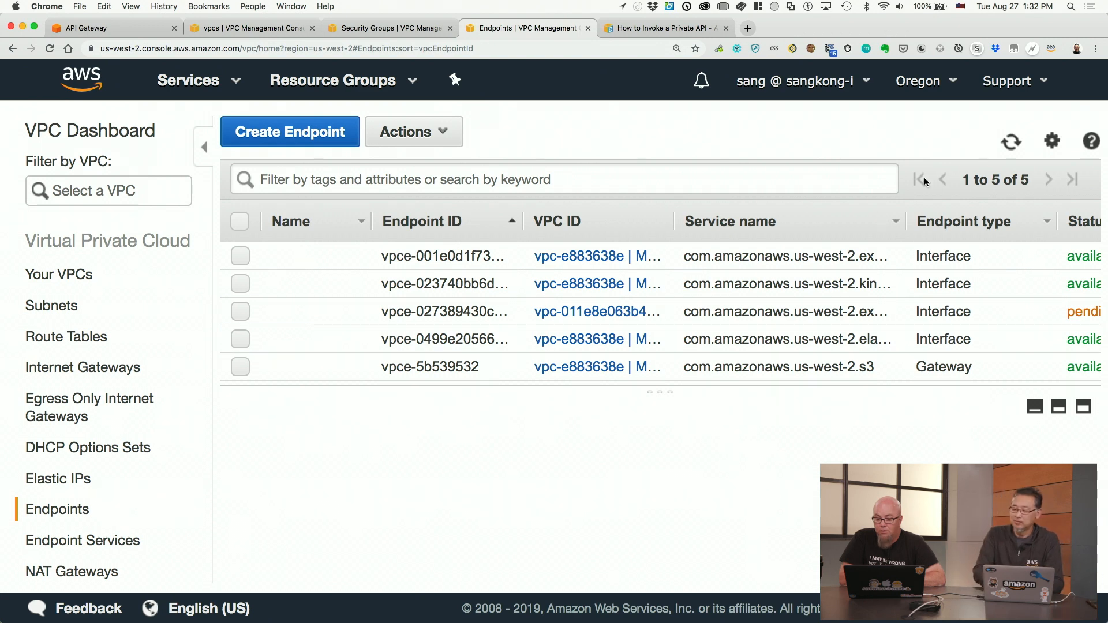
left_click(1008, 149)
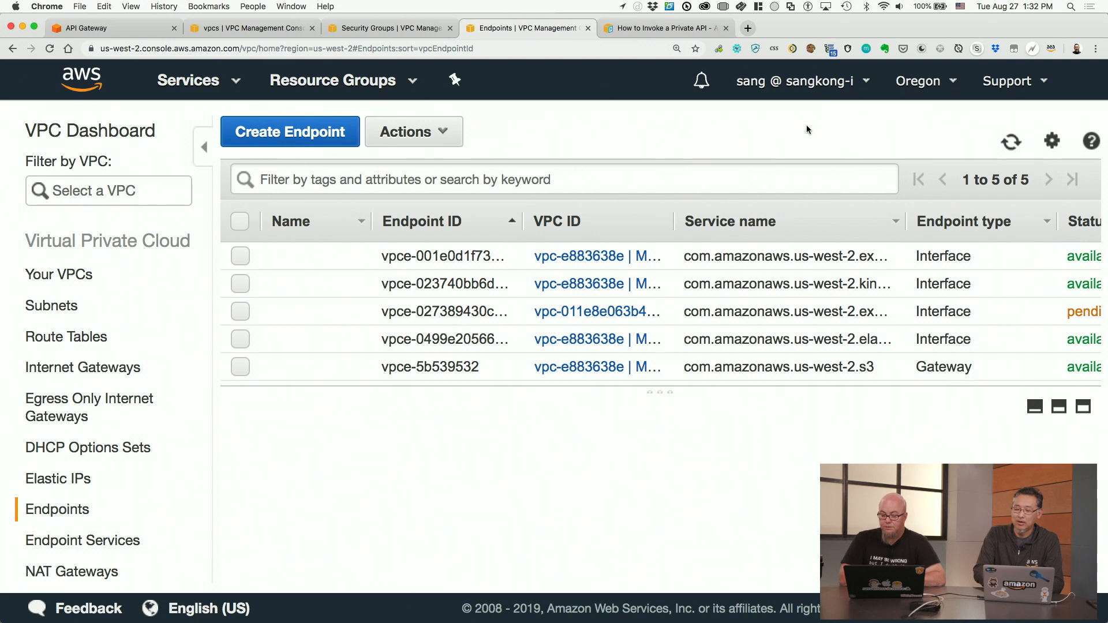
left_click(1011, 142)
left_click(1011, 142)
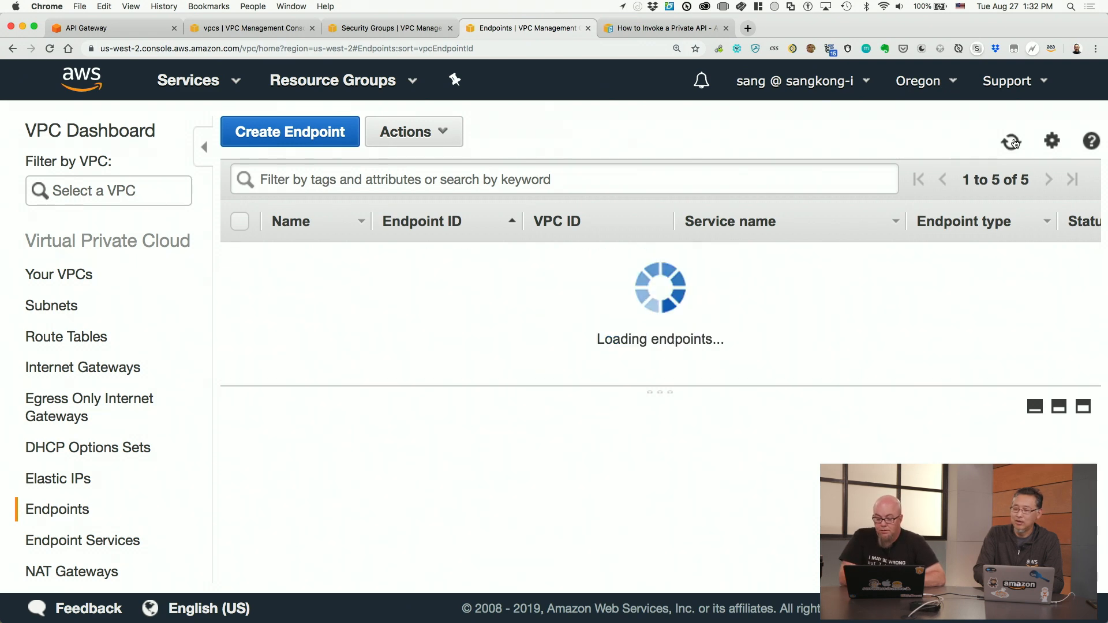
left_click(1012, 142)
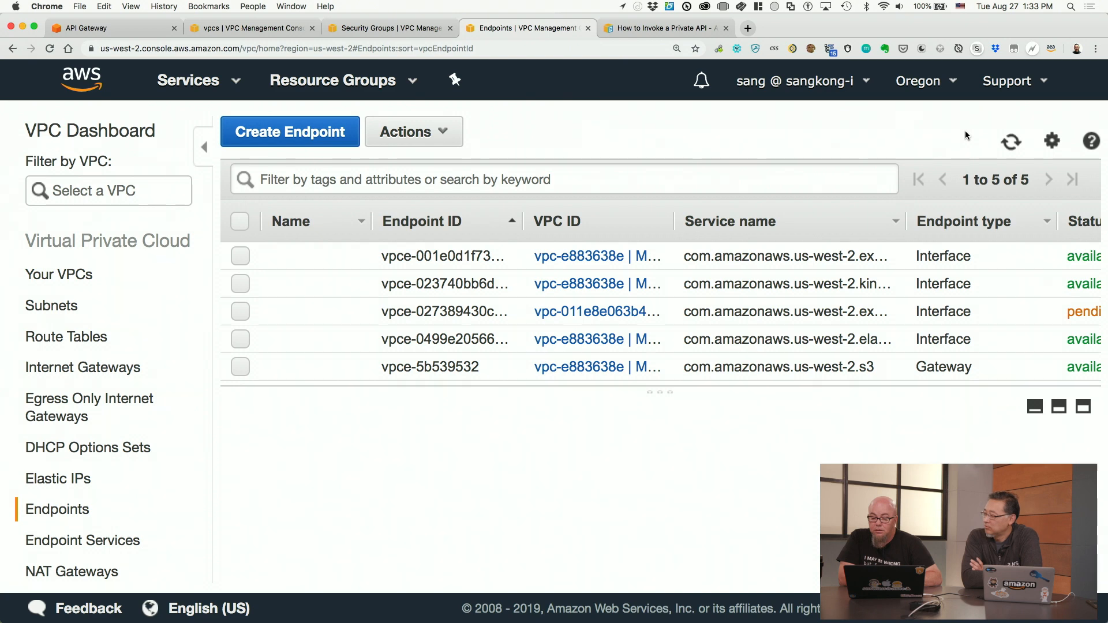
left_click(1009, 143)
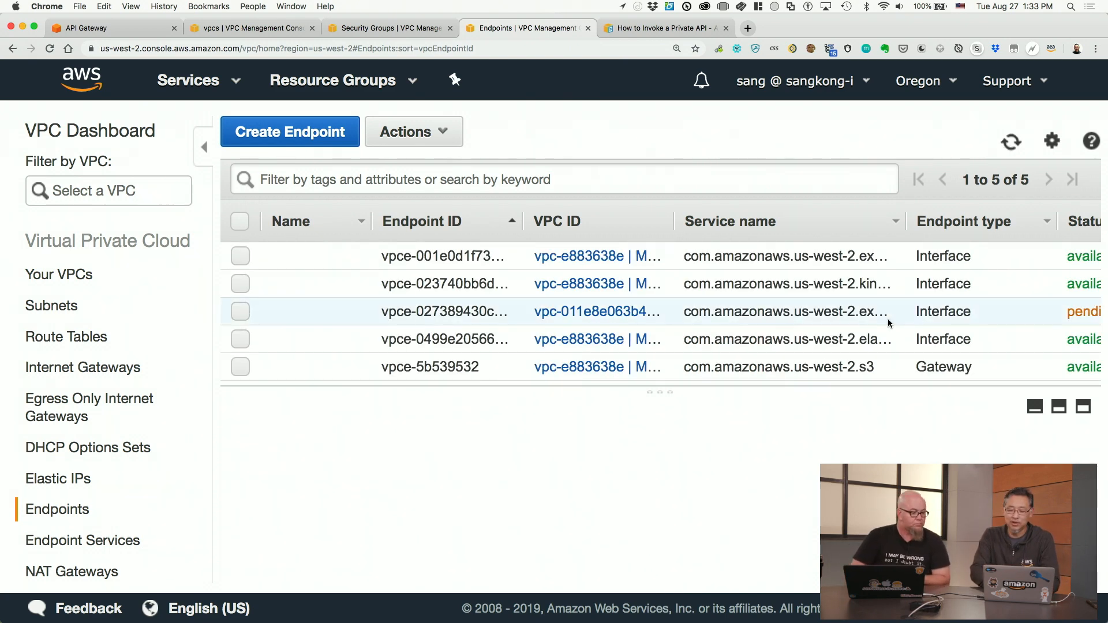
left_click(1014, 145)
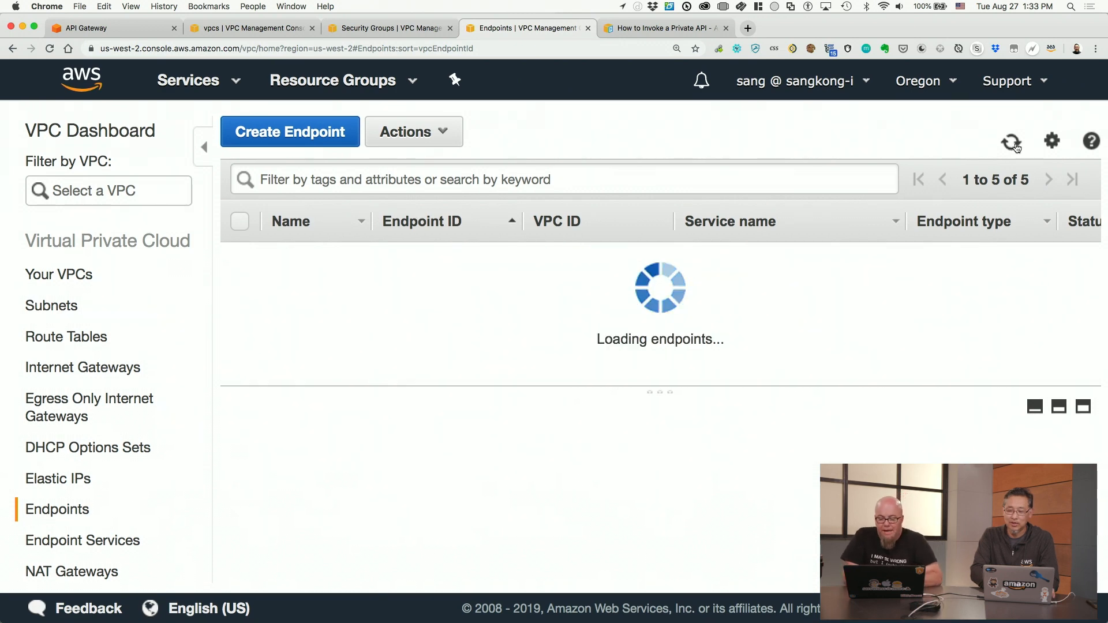
Switch to the Sublime Text notes with the curl invocation commands, widen their window, and return to the endpoint list in Chrome
key("super+Tab")
key("super+Tab")
key("super+Tab")
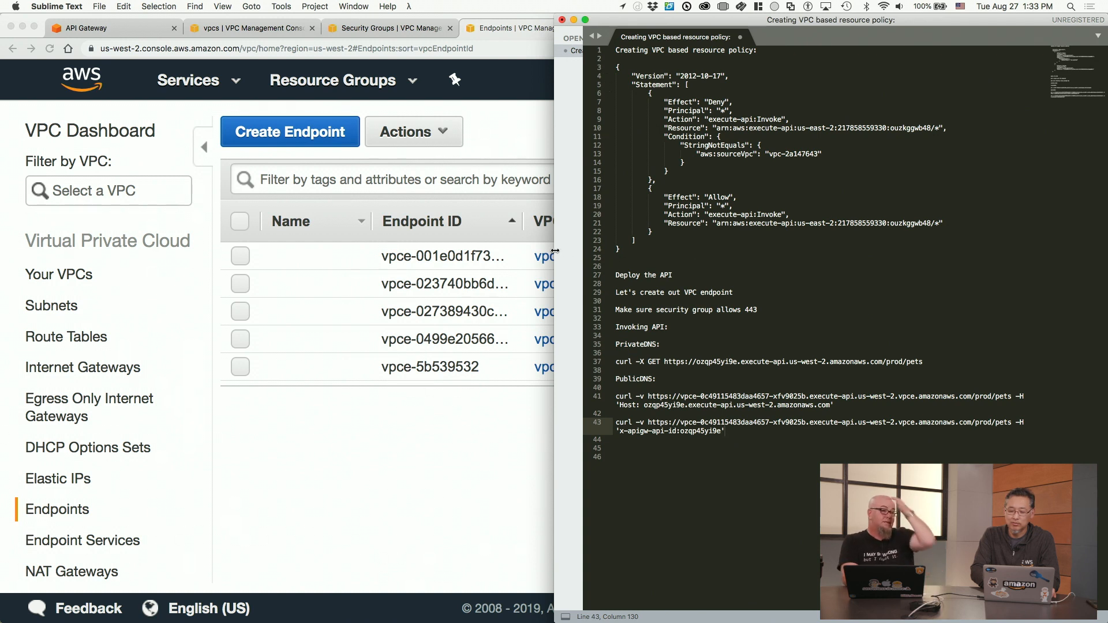
left_click_drag(553, 250, 495, 251)
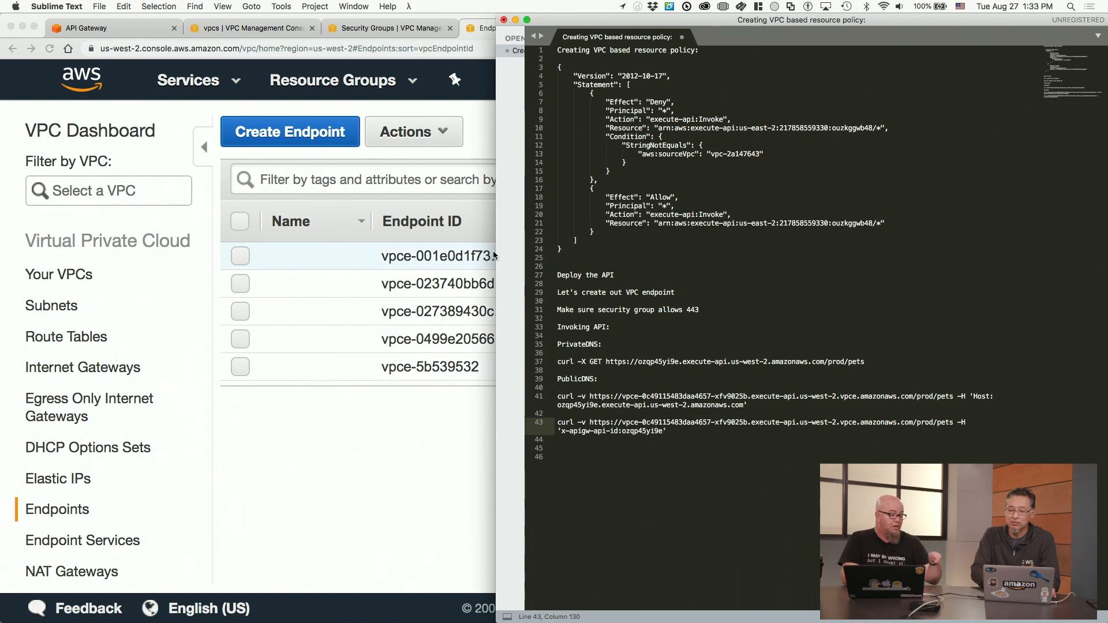
left_click(378, 469)
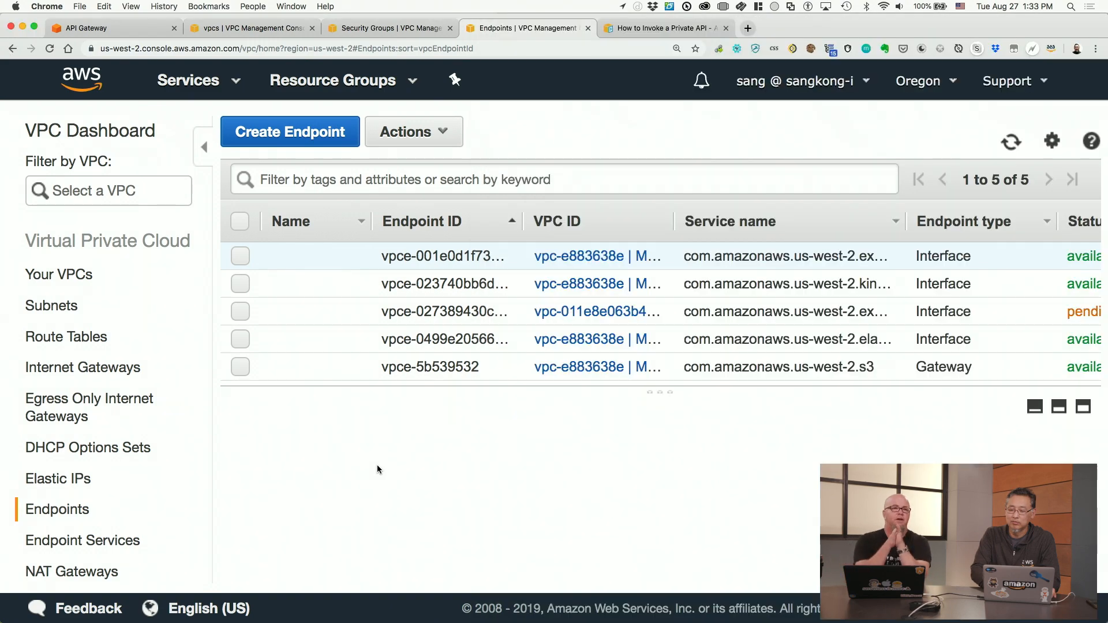